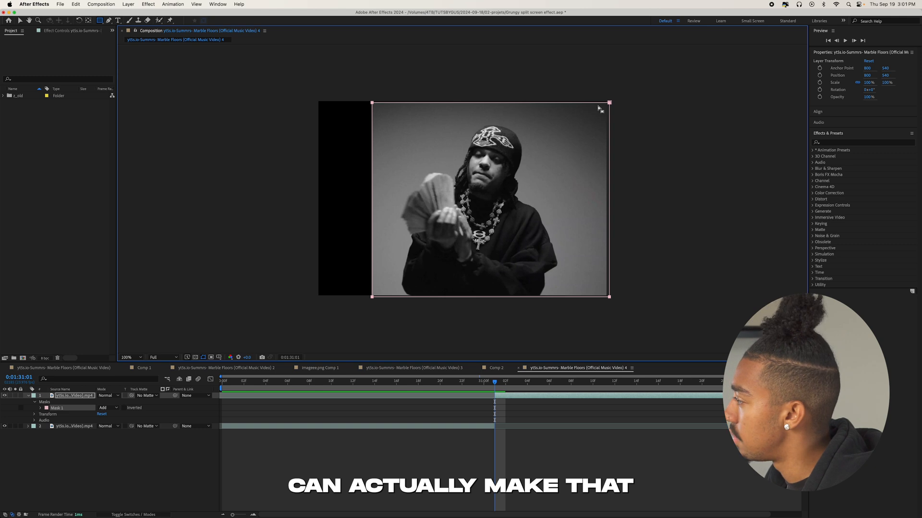
Extend the corners of the top video layer's mask slightly beyond the edges of the footage.
drag(610, 103, 610, 101)
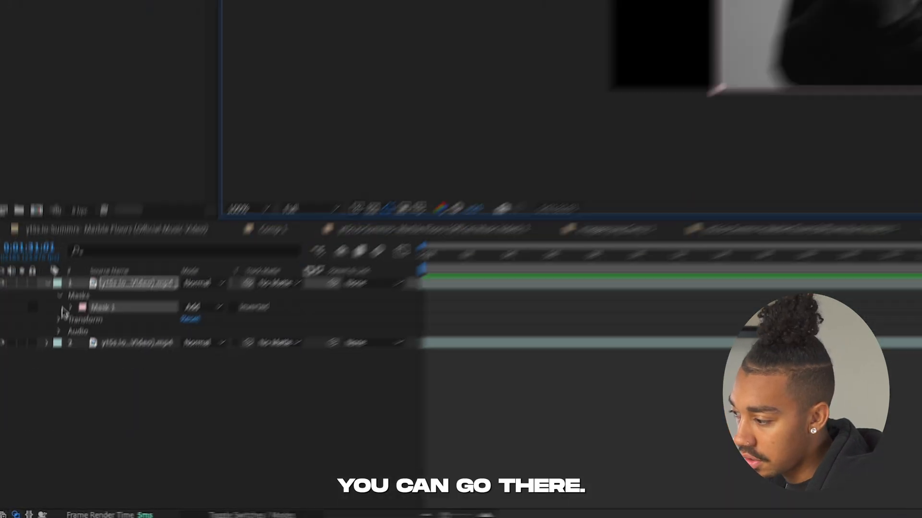
click(41, 408)
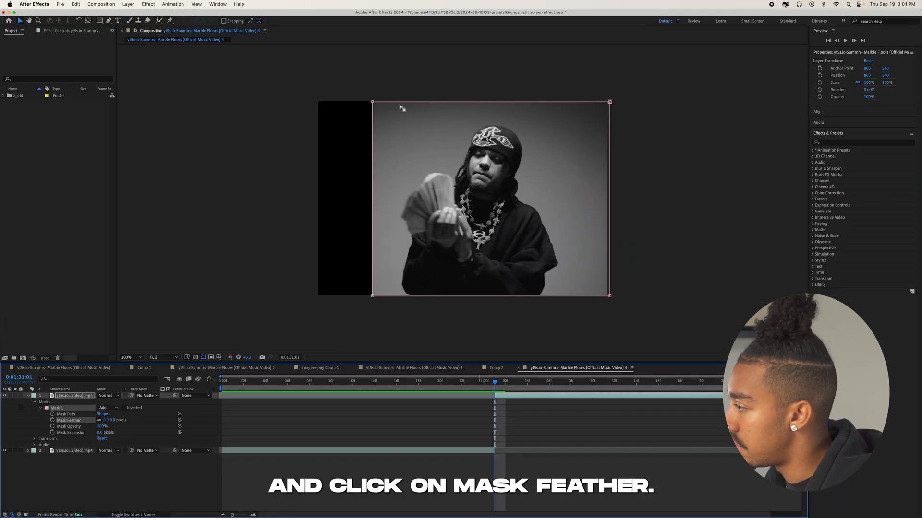
click(372, 102)
drag(610, 102, 611, 99)
Move the top video layer to position 1114, 540 and pull its mask's left corners inward to crop the footage.
click(71, 396)
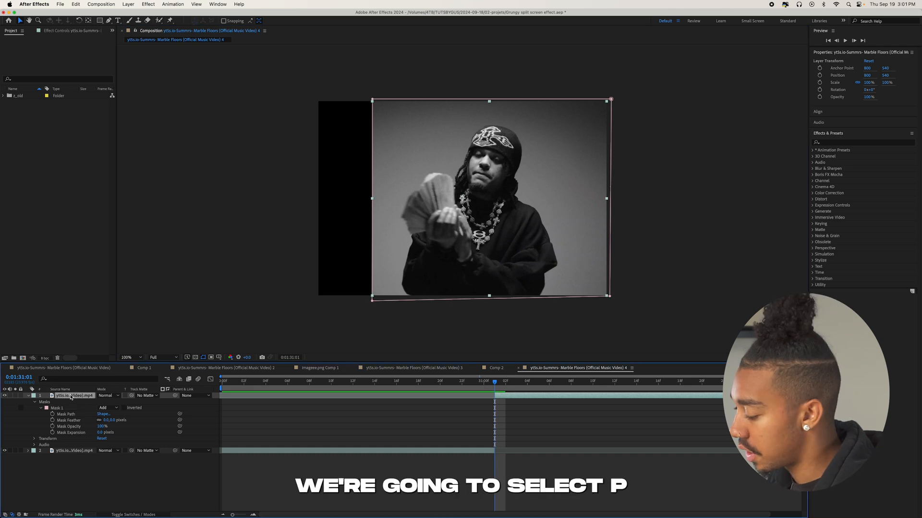
key(p)
drag(101, 402, 221, 409)
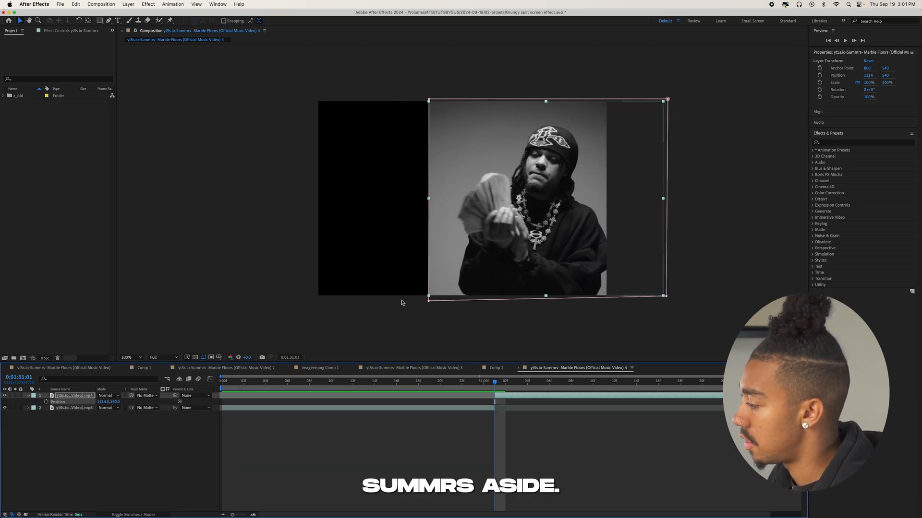
drag(429, 301, 459, 303)
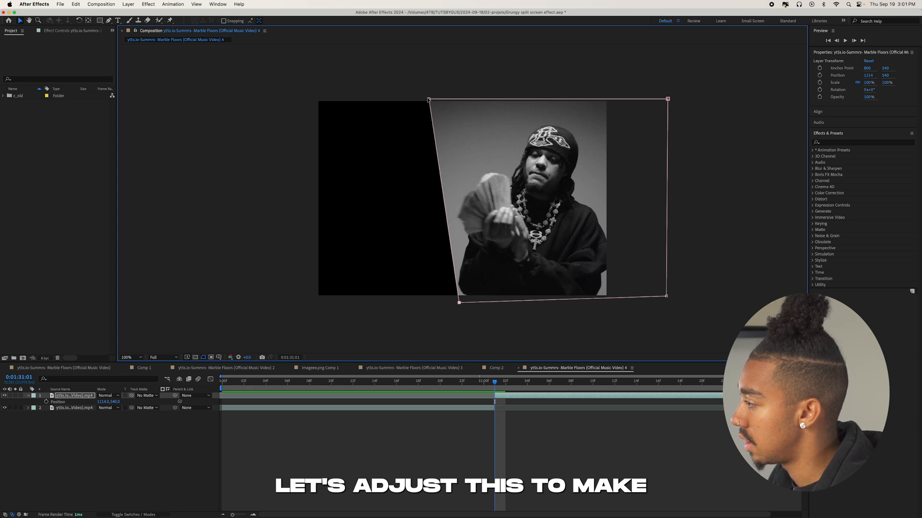
drag(427, 99, 463, 105)
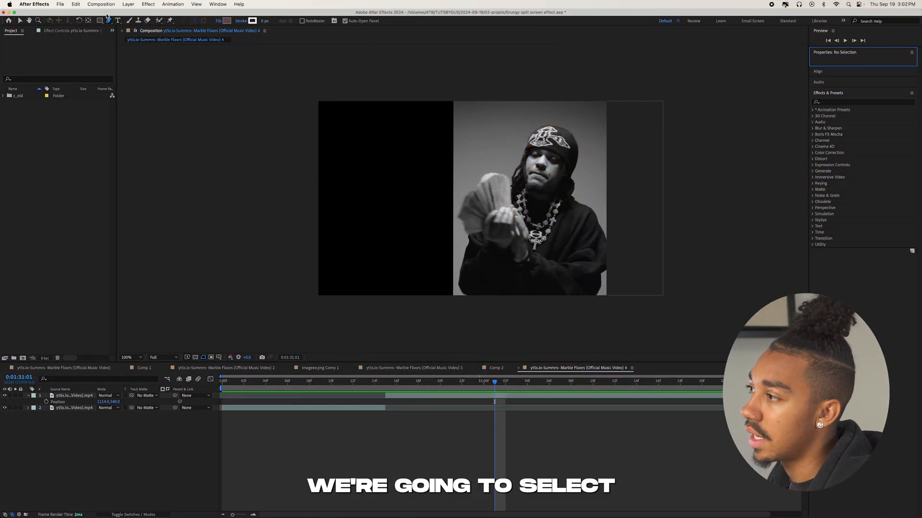
Draw a full-height vertical line with no fill and a 6 px white stroke along the cropped footage's left edge.
click(108, 19)
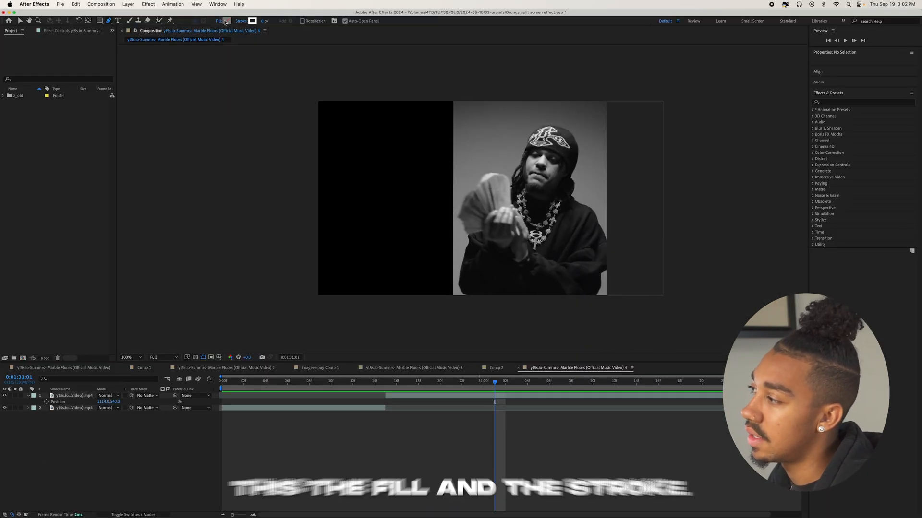
click(218, 22)
key(Return)
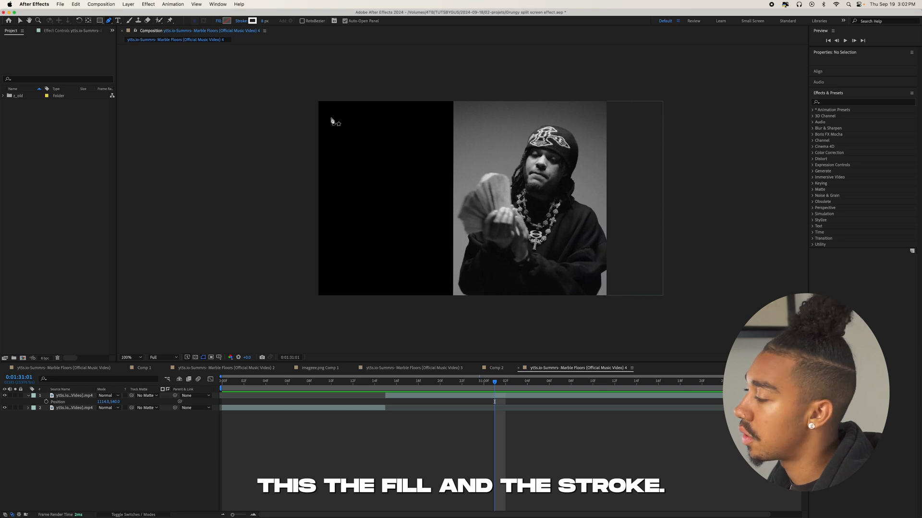
click(452, 297)
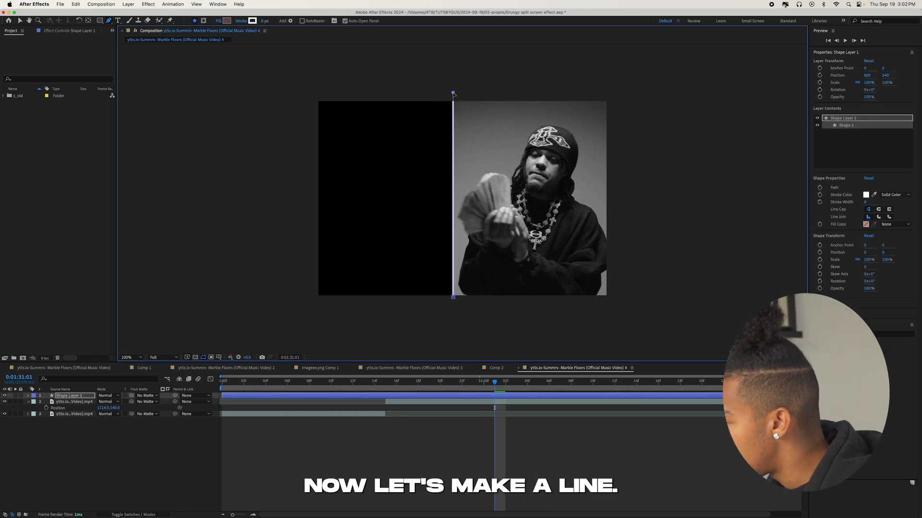
click(466, 448)
click(394, 396)
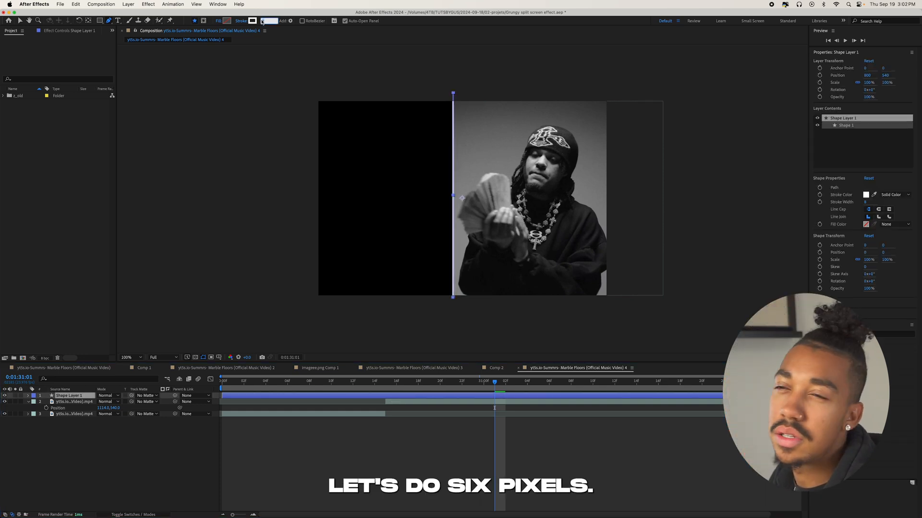
Split the line's shape layer at 0:01:30:15 and delete the part before that time.
drag(409, 383, 385, 383)
key(super+shift+d)
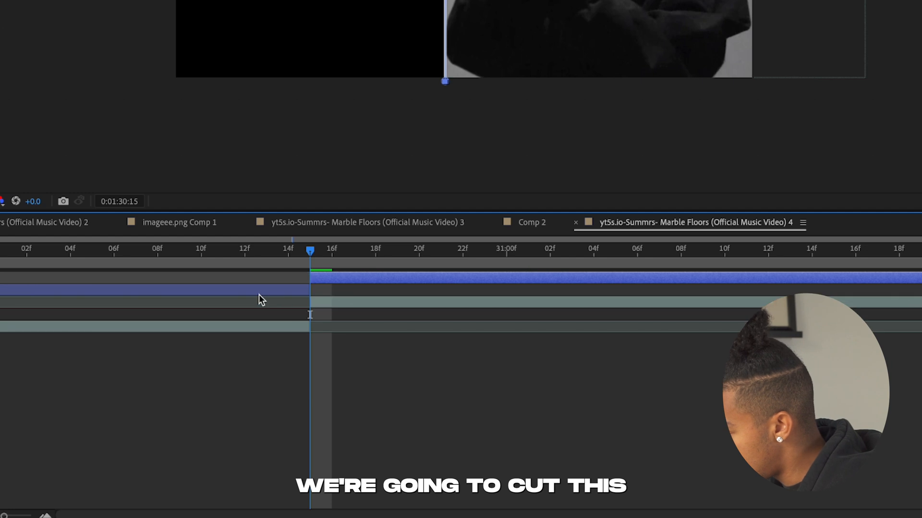
click(258, 294)
key(Delete)
Play back the composition to check when the dividing line and the cropped footage appear.
drag(255, 250, 114, 250)
key(space)
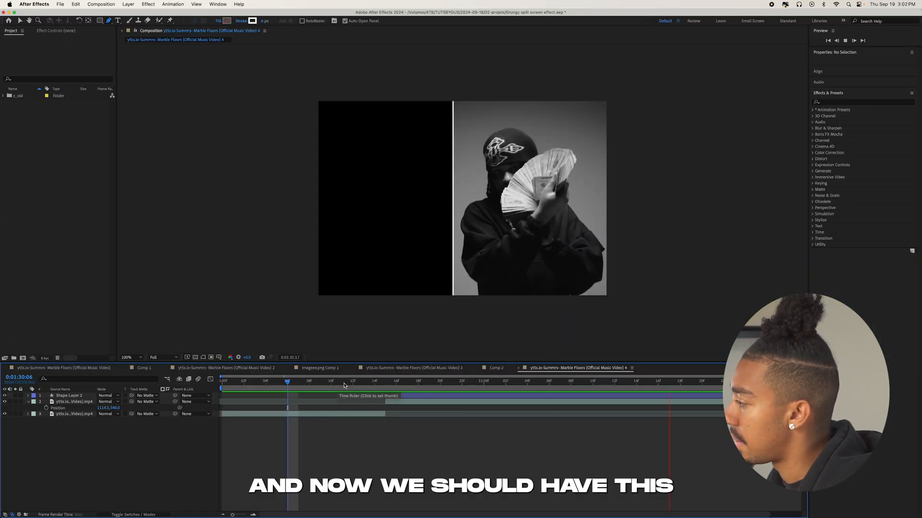
click(336, 386)
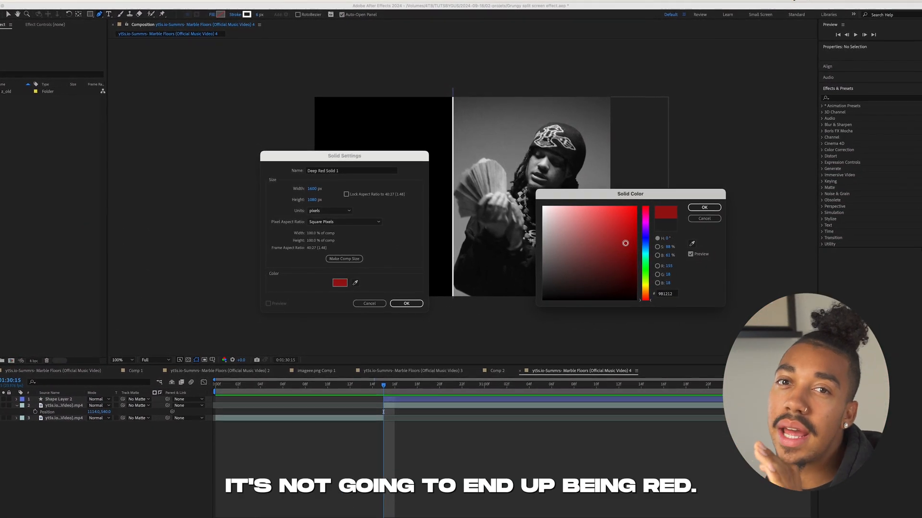
Create a 1600 x 1080 px bright red solid beneath the video layers, starting at 0:01:30:15, and preview it.
drag(627, 242, 626, 219)
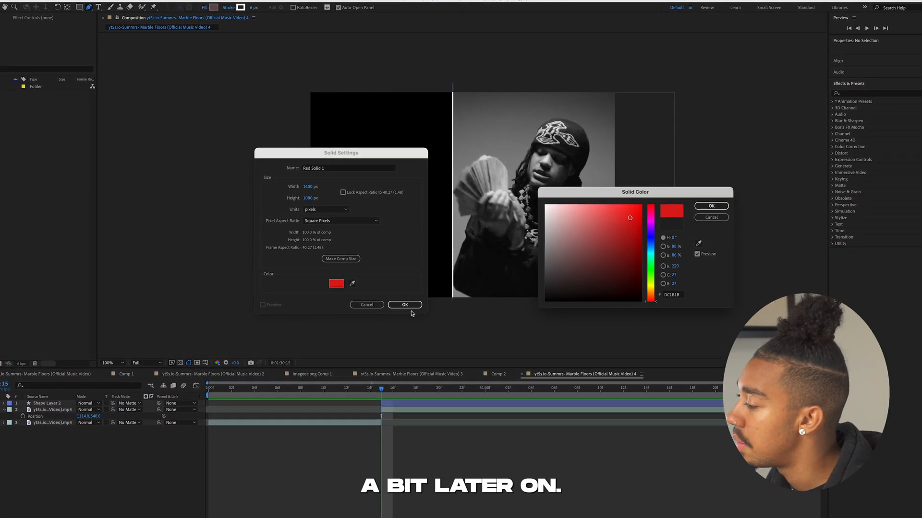
key(Return)
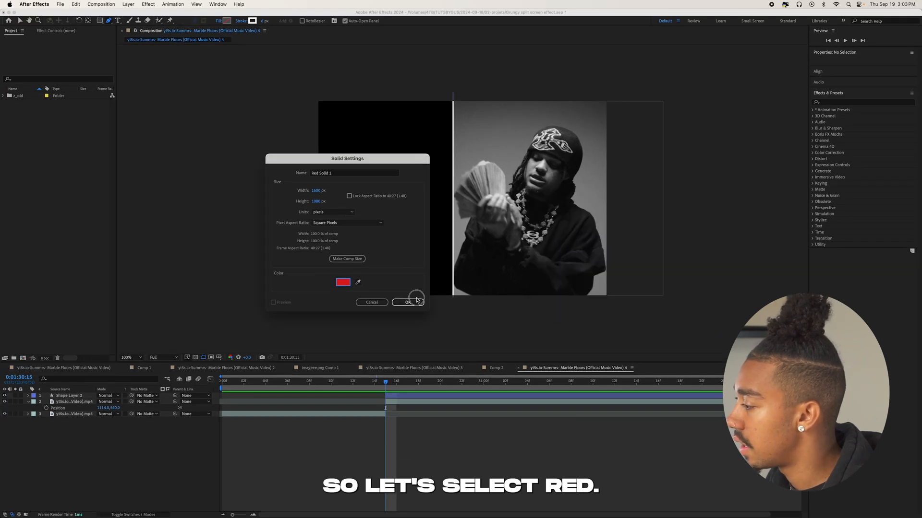
click(415, 301)
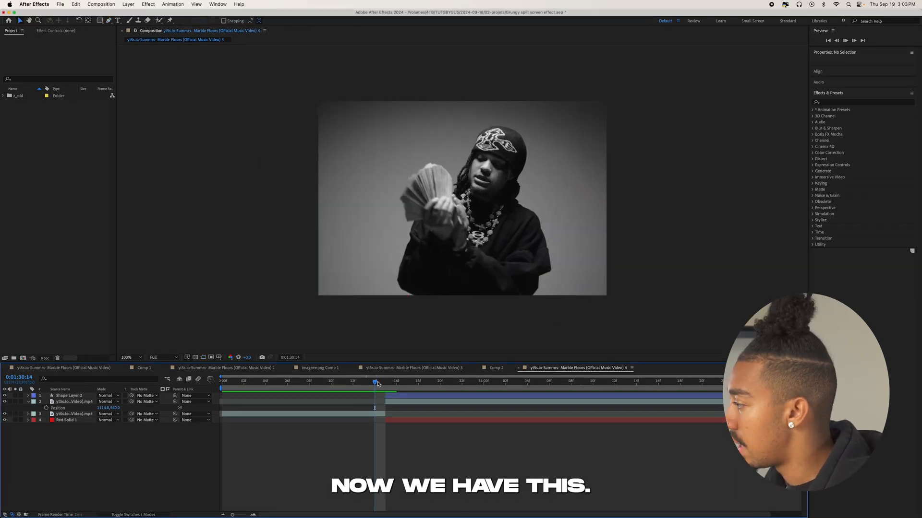
key(space)
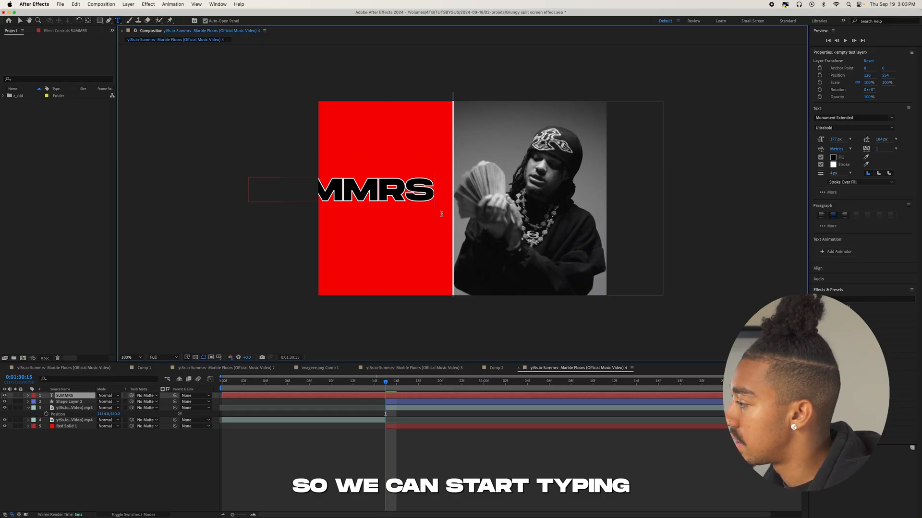
Add the text SUMMRS over the red area and set its position to 414, 554.
click(543, 449)
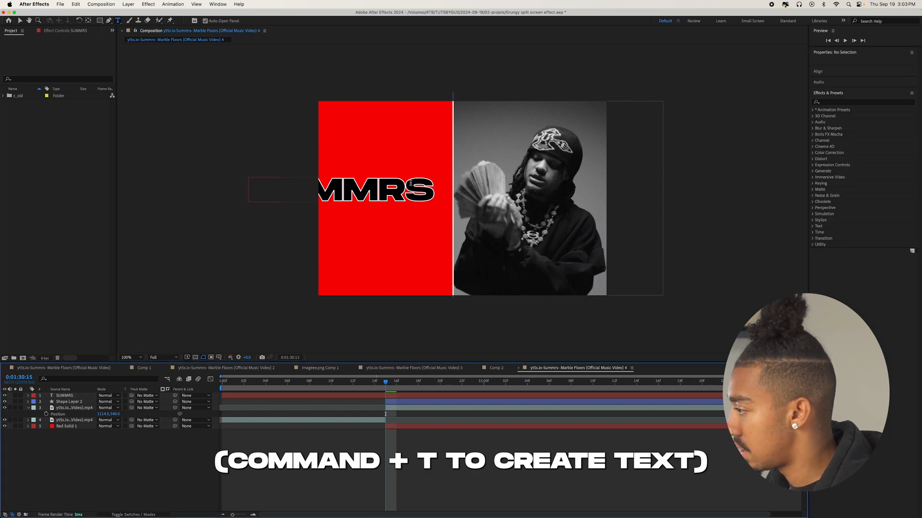
double_click(410, 182)
click(74, 396)
key(p)
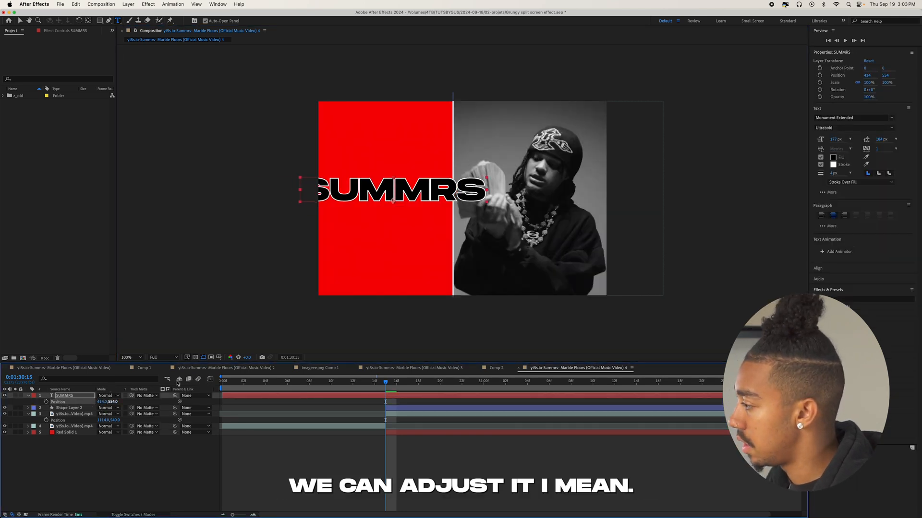
Move the SUMMRS text's anchor point to the centre of the word.
key(y)
drag(393, 201, 395, 190)
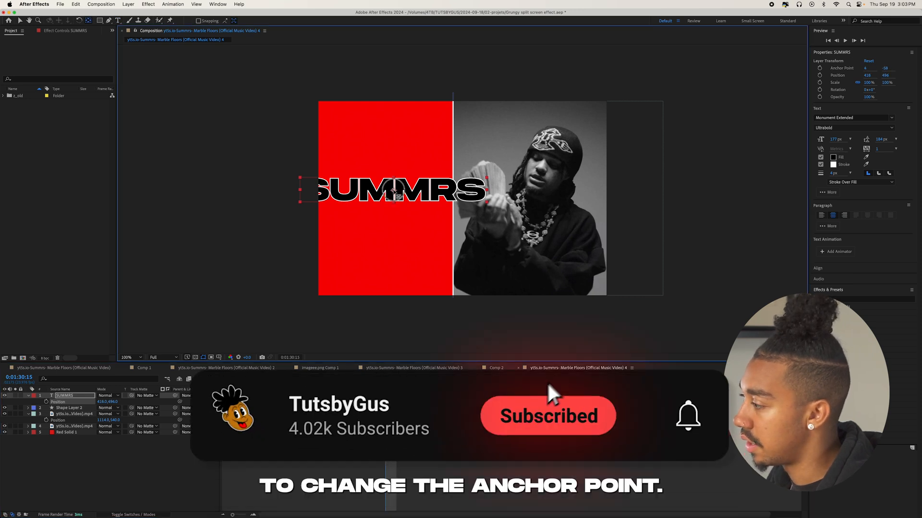
key(v)
Scale the SUMMRS text to 60% wide and 168% high, unlinked, and position it at 379, 529.
key(s)
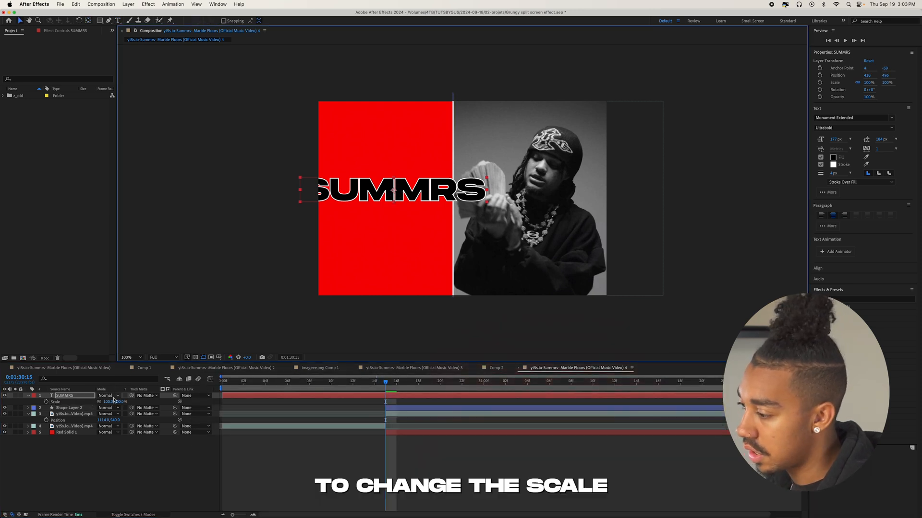
drag(112, 401, 94, 409)
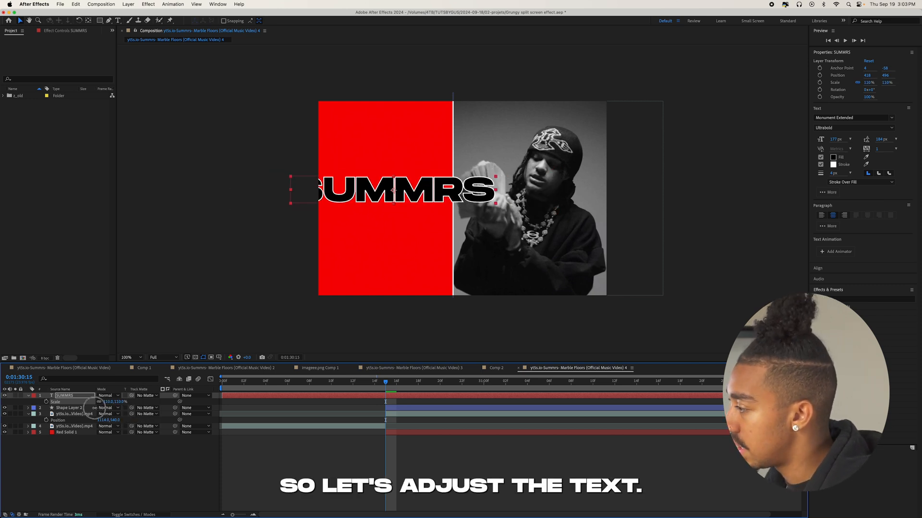
click(106, 402)
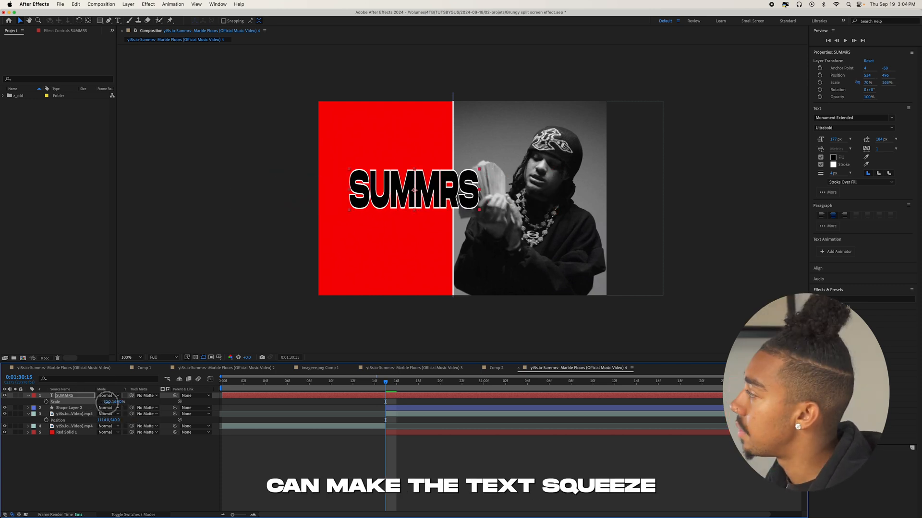
drag(107, 402, 105, 404)
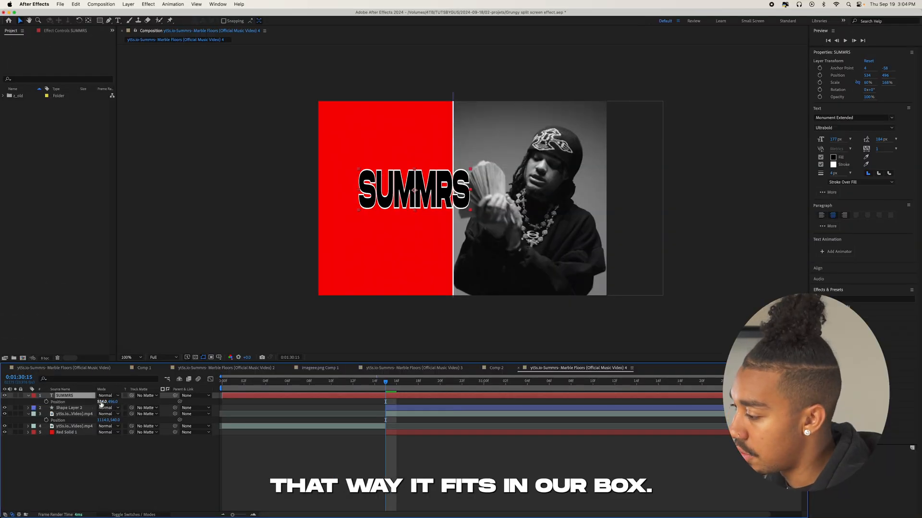
drag(101, 403, 83, 406)
drag(115, 402, 127, 401)
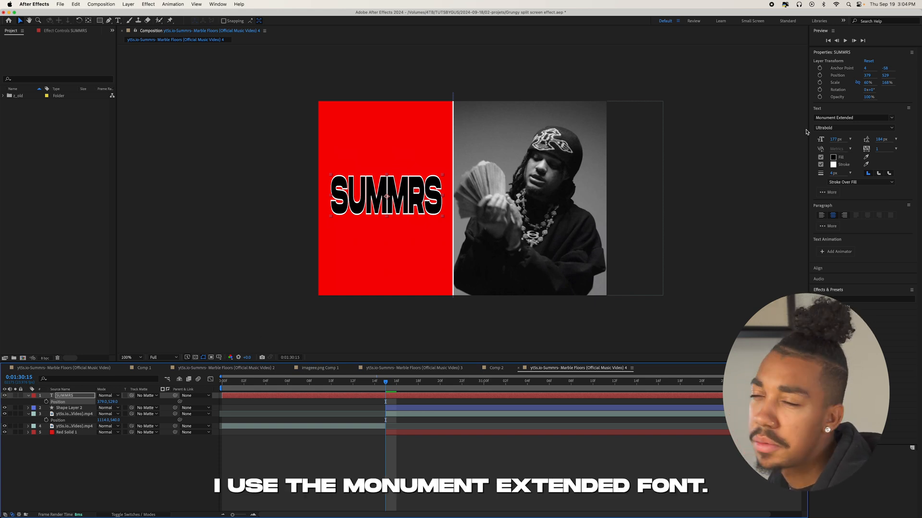
Change the fill colour of the SUMMRS text to white.
click(833, 158)
key(Escape)
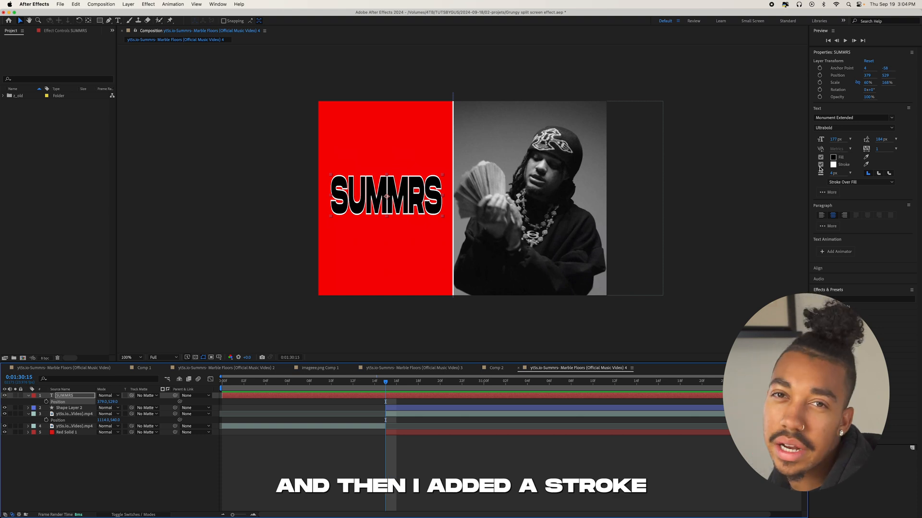
double_click(348, 208)
click(833, 158)
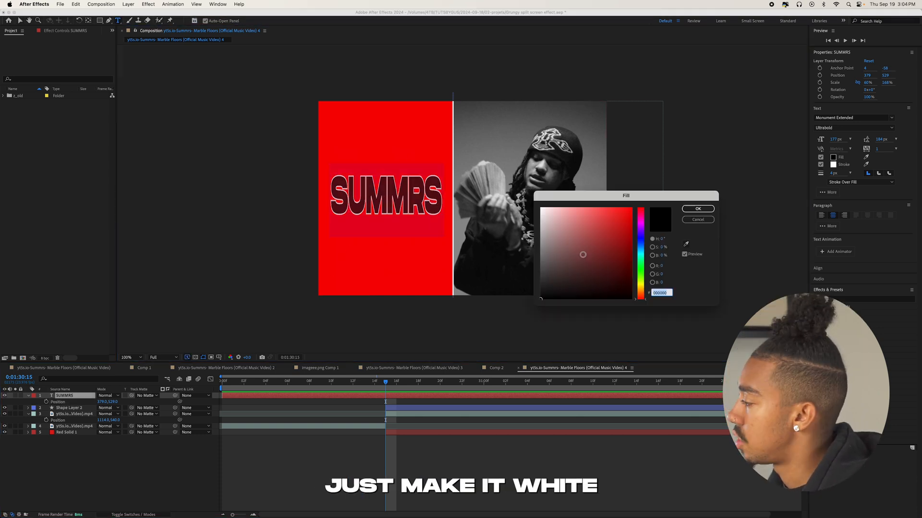
drag(582, 255, 369, 129)
click(693, 212)
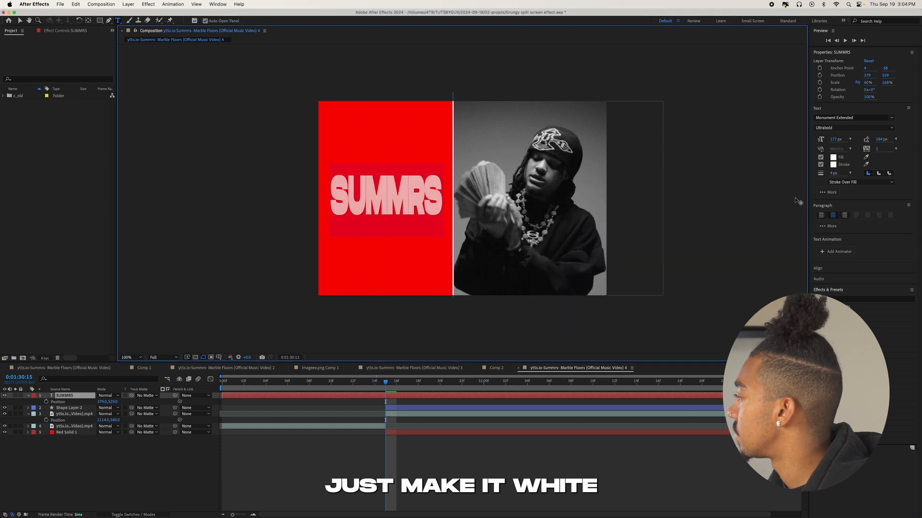
Set the stroke width of the whole SUMMRS text to 0 px.
click(821, 183)
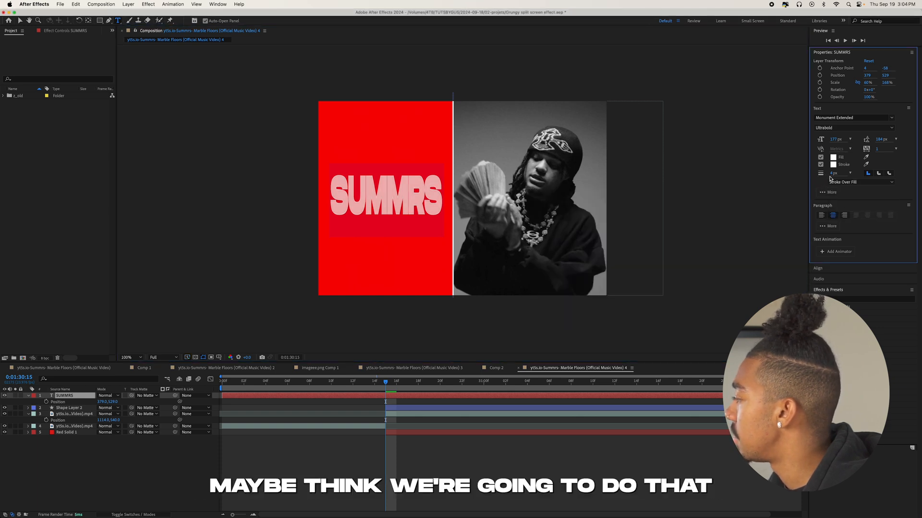
click(613, 144)
double_click(350, 188)
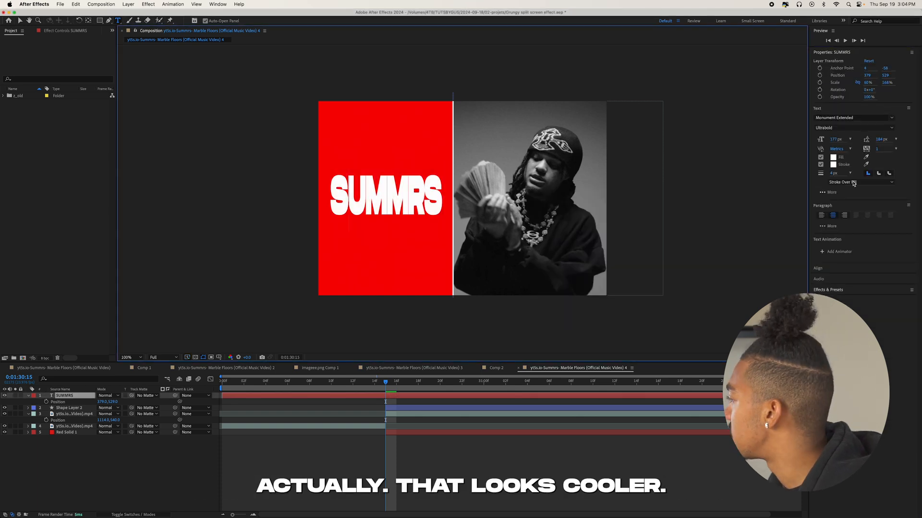
click(834, 173)
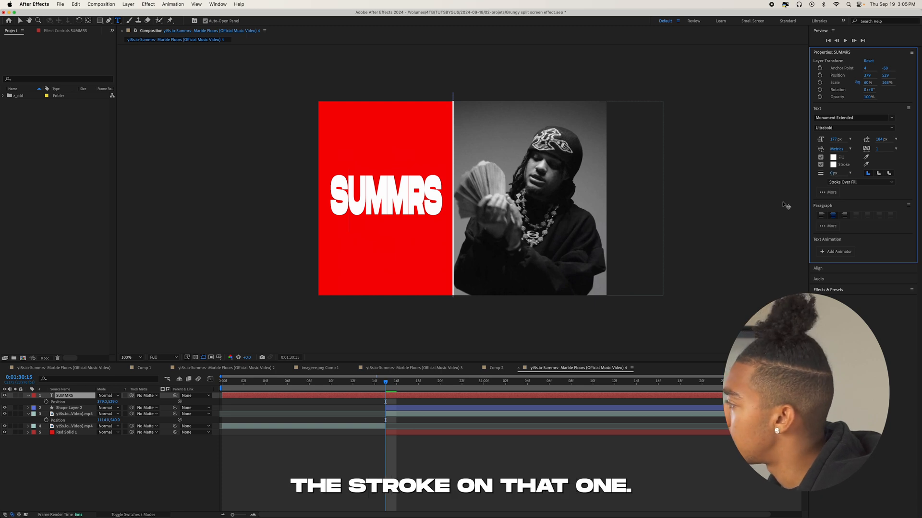
double_click(381, 191)
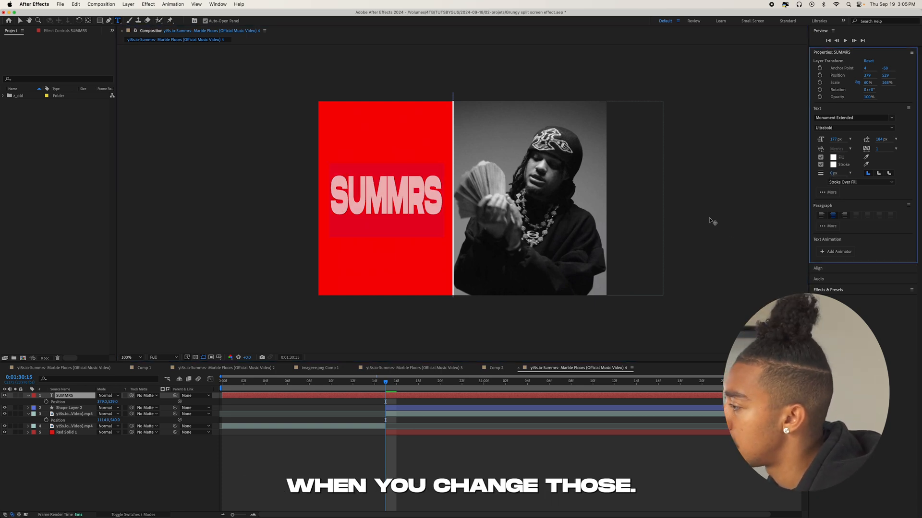
Trim the SUMMRS text layer to start at 0:01:30:15 and duplicate it.
click(406, 386)
click(424, 395)
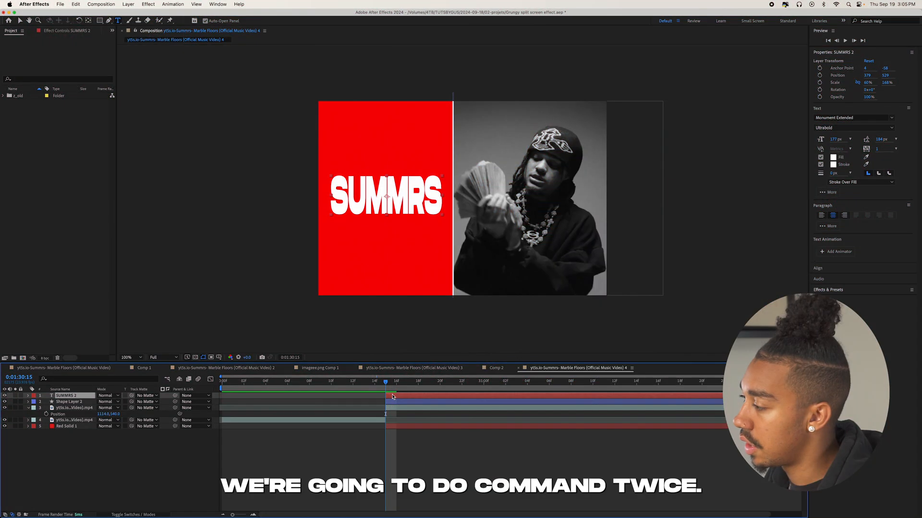
key(super+d)
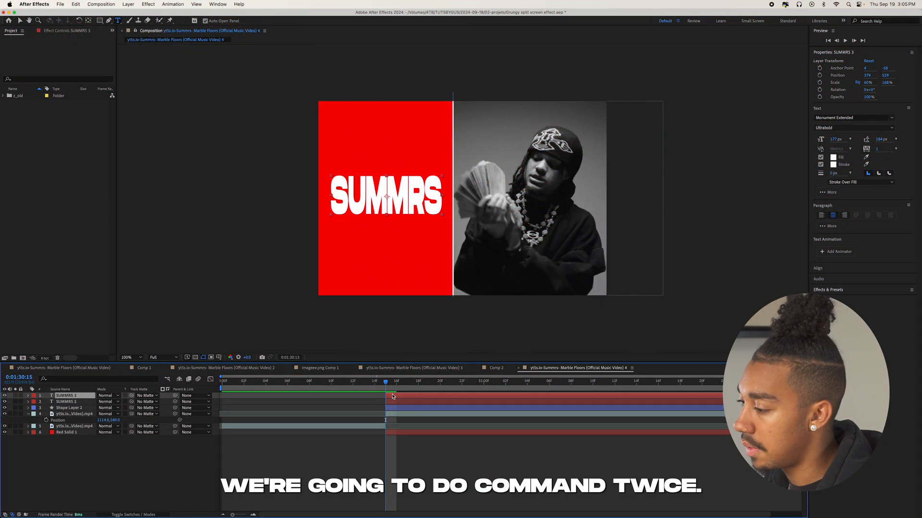
Move the top SUMMRS copy above the original to position 379, 247 and make it a white outline without fill.
key(p)
drag(115, 403, 40, 408)
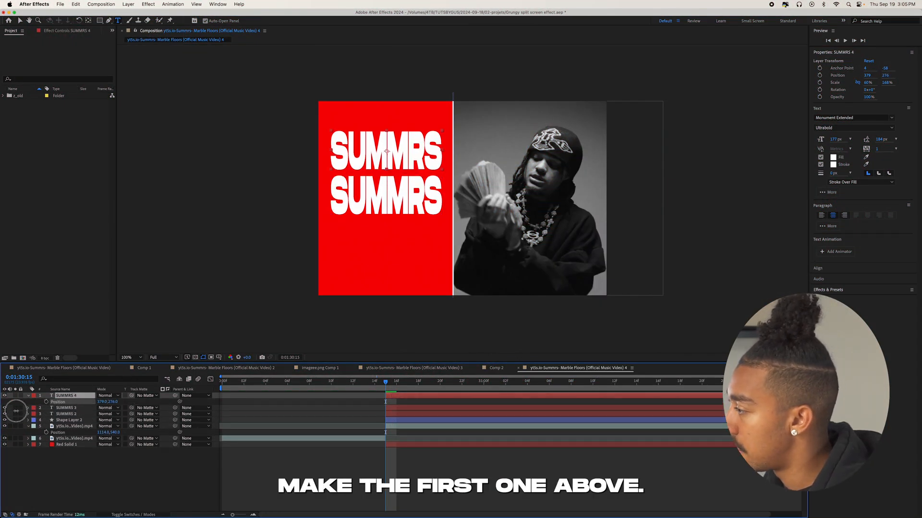
drag(387, 145, 388, 153)
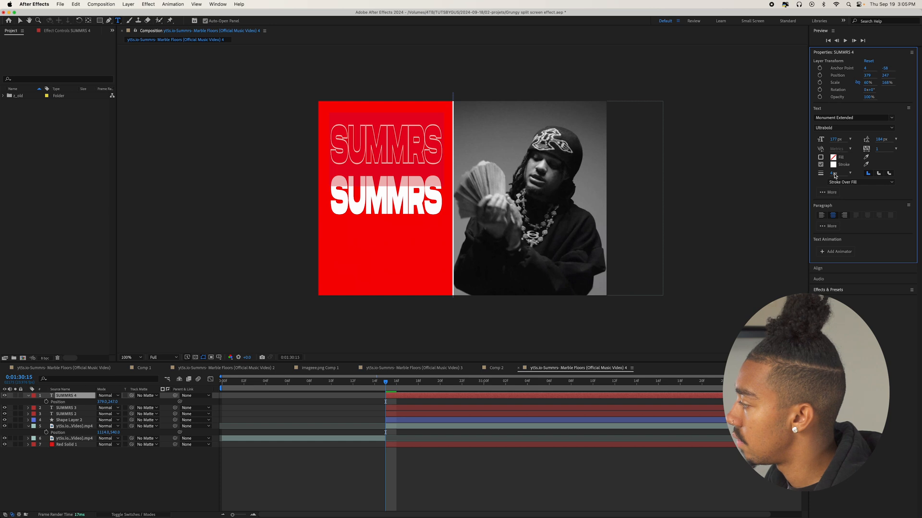
Move the lowest SUMMRS copy beneath the solid text to position 379, 822 and make it a white outline without fill.
click(82, 415)
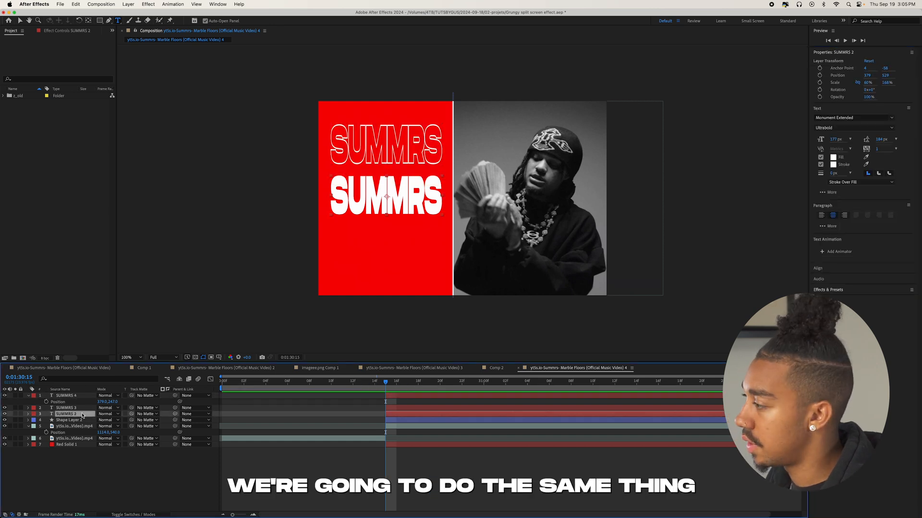
key(p)
click(111, 425)
key(Escape)
drag(114, 421, 225, 415)
click(820, 157)
click(833, 173)
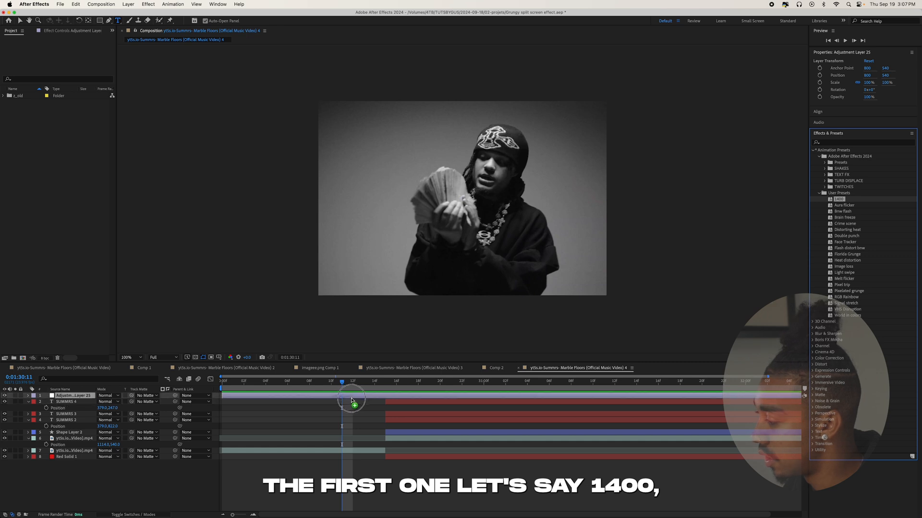
Apply the 1400 preset to the adjustment layer at 0:01:30:11, reveal its keyframes and preview it.
drag(350, 400, 347, 397)
key(u)
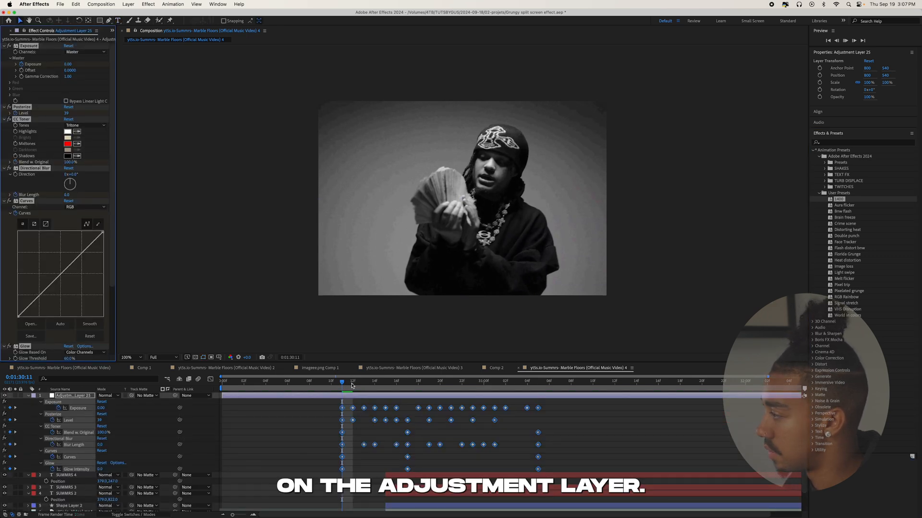
key(space)
key(space)
Split the 1400 adjustment layer at 0:01:30:11, delete the earlier part and preview the transition from 0:01:30:08.
click(347, 385)
key(super+shift+d)
click(321, 403)
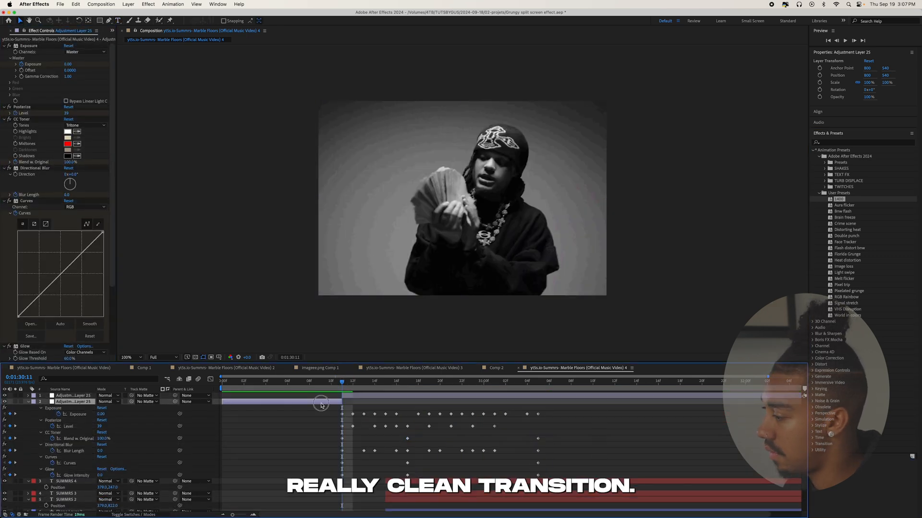
key(Delete)
click(309, 383)
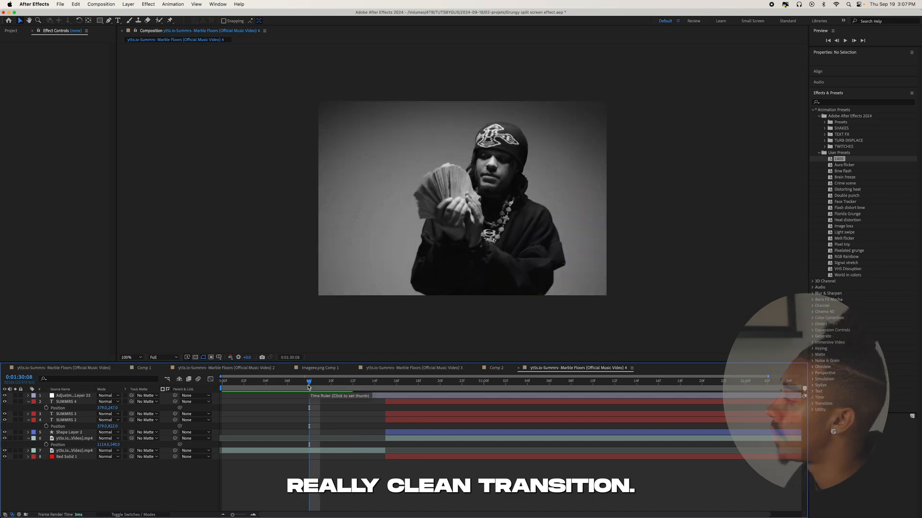
key(space)
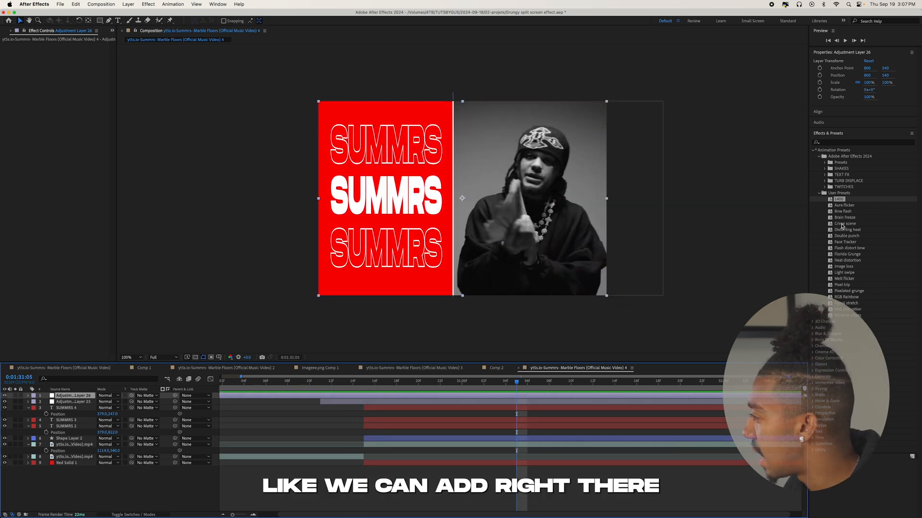
Try the Crime scene and Florida Grunge presets on the top adjustment layer.
drag(844, 224, 422, 228)
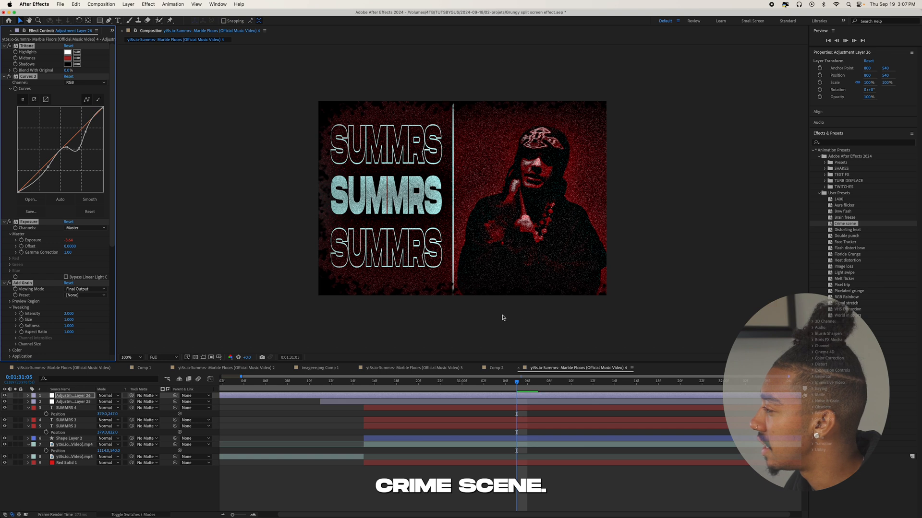
key(space)
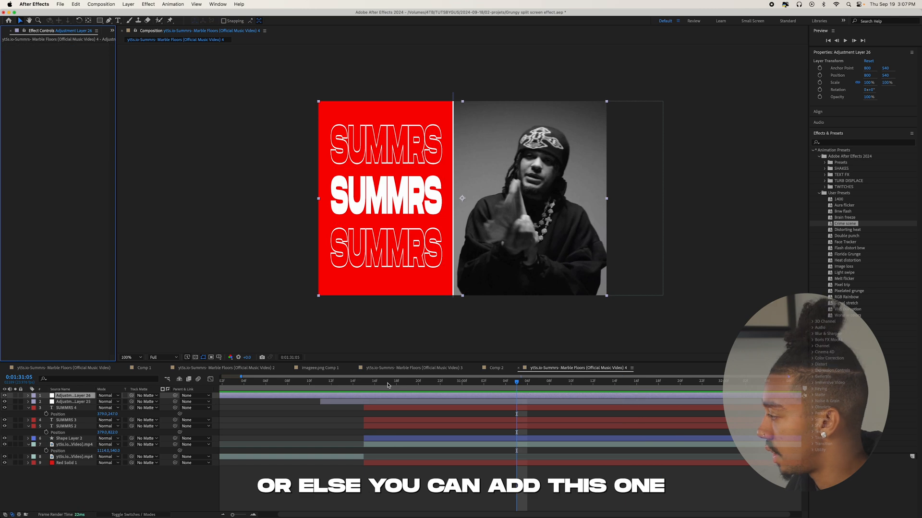
click(849, 254)
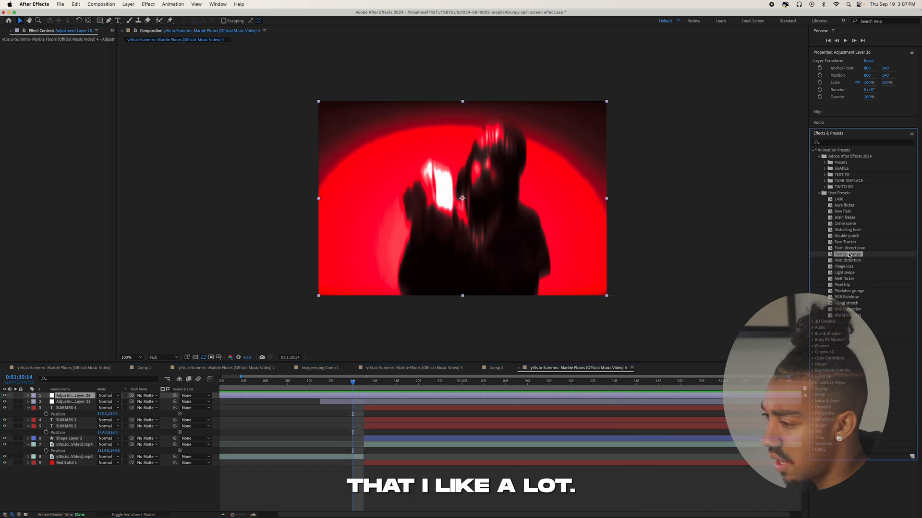
double_click(849, 255)
key(space)
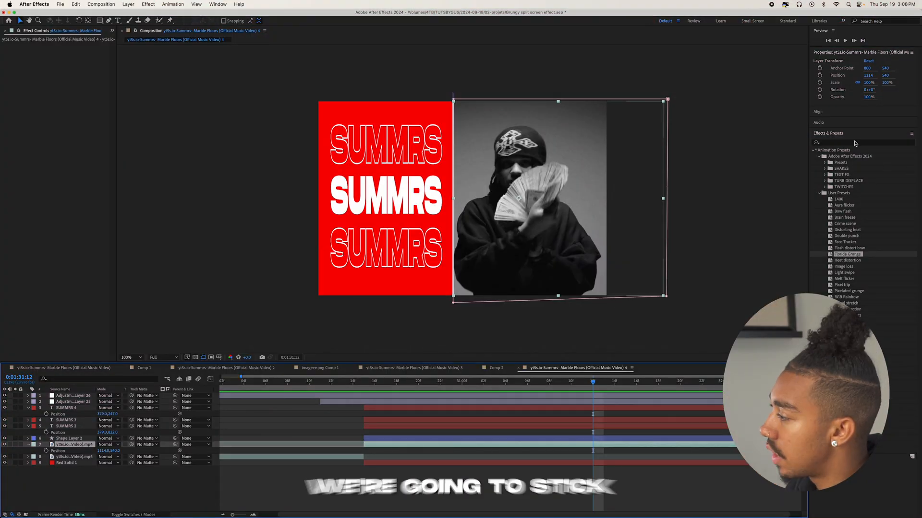
Add the Echo effect to the masked video layer and set its echo operator to Maximum.
click(356, 396)
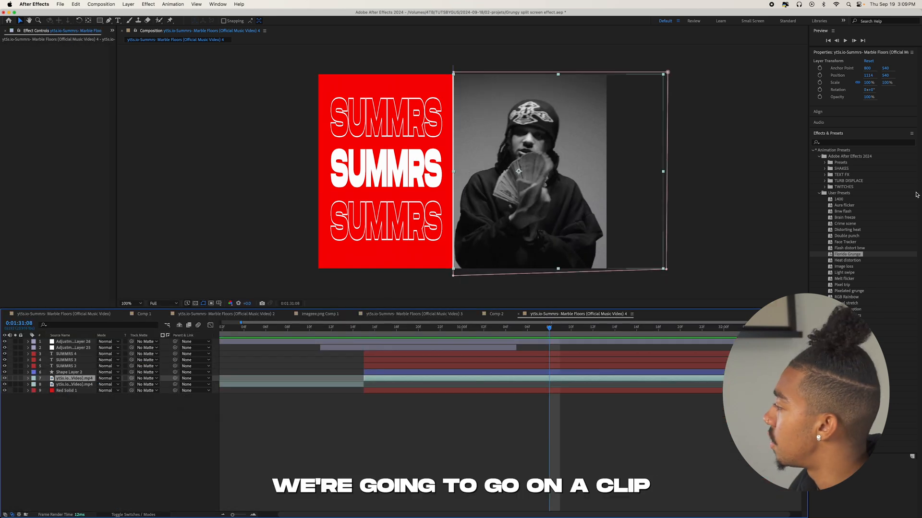
click(828, 142)
text(echo)
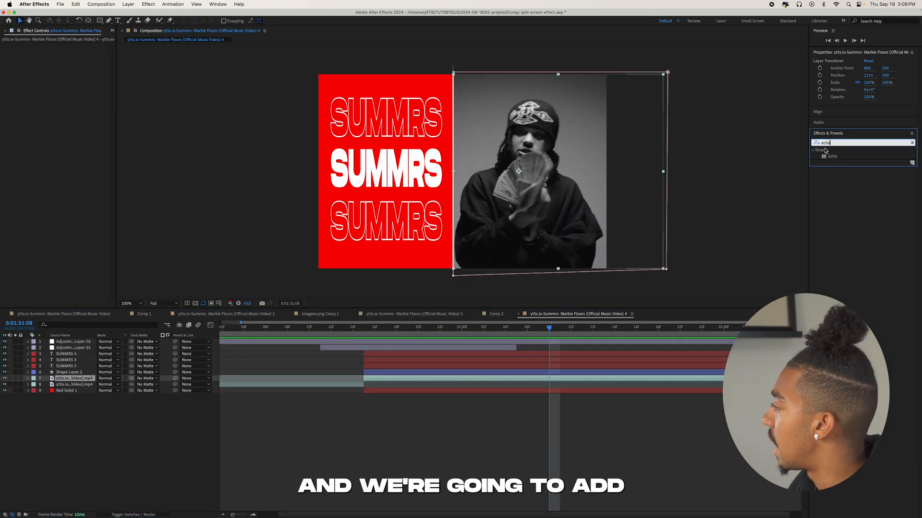
click(826, 157)
double_click(826, 157)
click(82, 76)
click(72, 82)
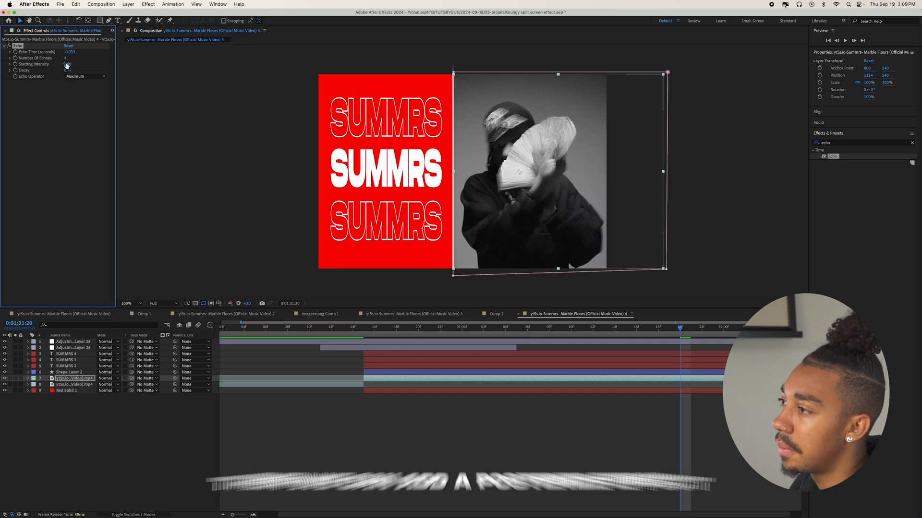
Add Posterize Time with a frame rate of 8 to the masked video layer and preview the footage.
click(852, 143)
key(BackSpace)
key(BackSpace)
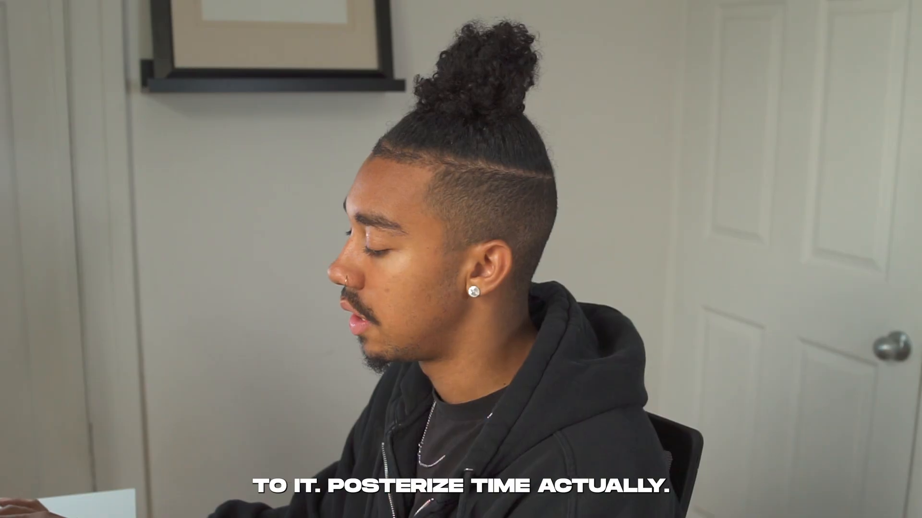
text(poster)
double_click(840, 169)
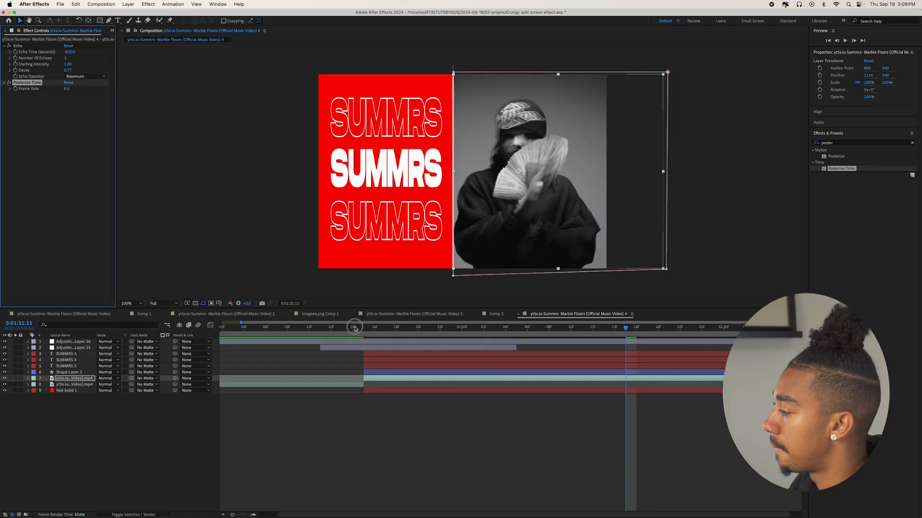
click(354, 329)
key(space)
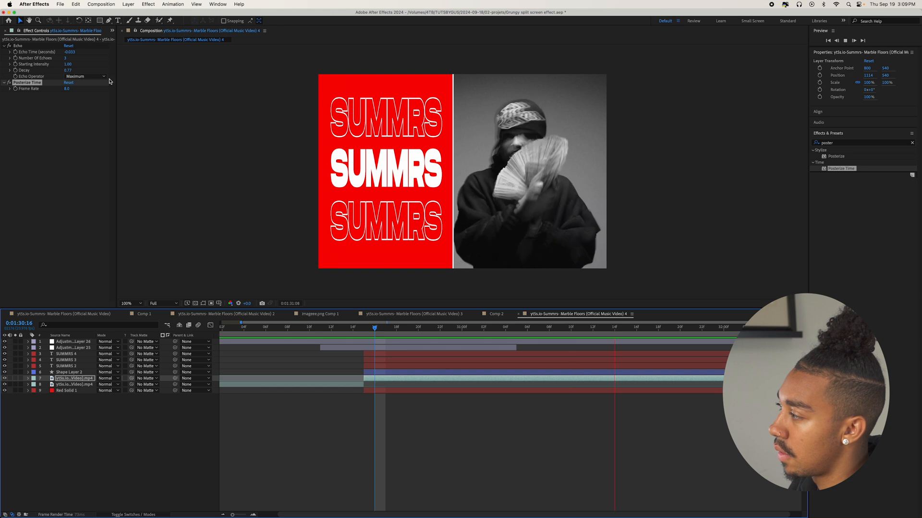
Reorder the masked video's effects so that Echo comes below Posterize Time and preview the change.
click(23, 47)
drag(18, 102, 18, 99)
key(space)
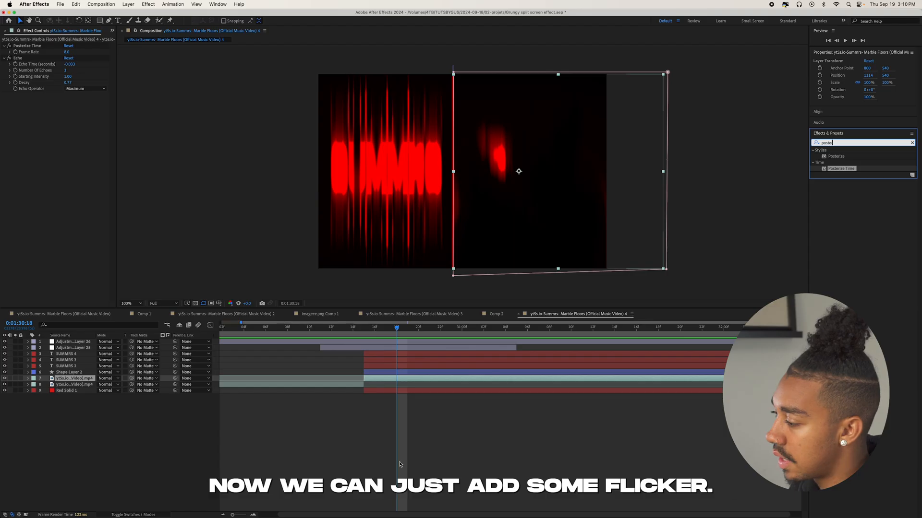
Add a new adjustment layer on top of the stack and apply an Exposure effect with exposure 0.16.
click(360, 399)
click(338, 339)
drag(352, 328, 485, 314)
click(912, 143)
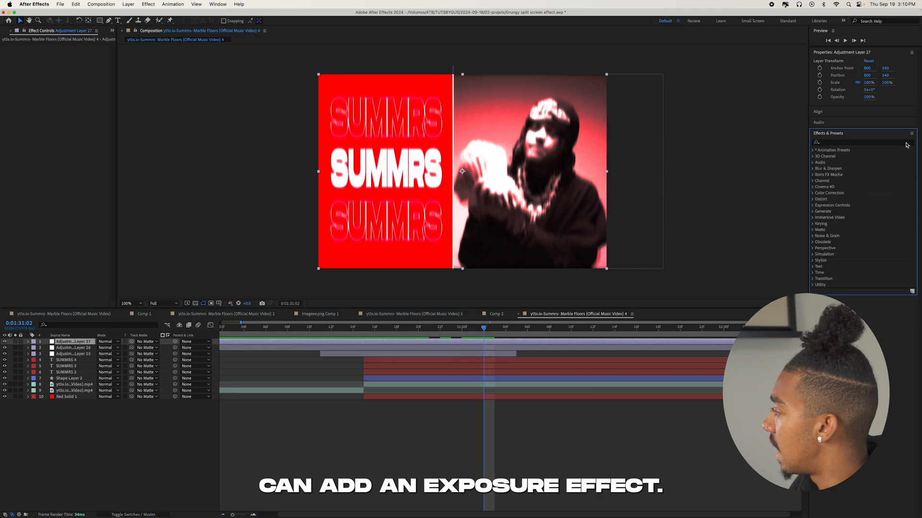
text(exposure)
drag(68, 64, 81, 69)
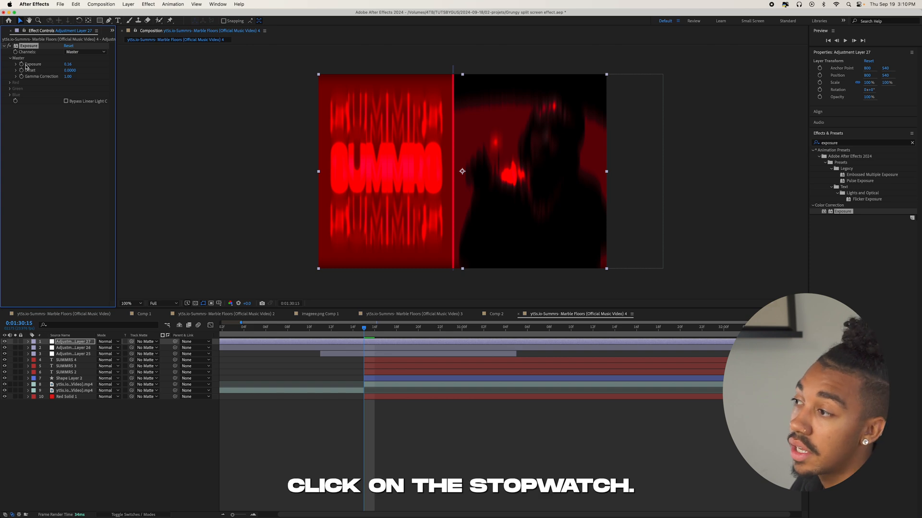
Give the Exposure value a wiggle expression with a frequency of 12 and preview the flicker.
alt+click(21, 64)
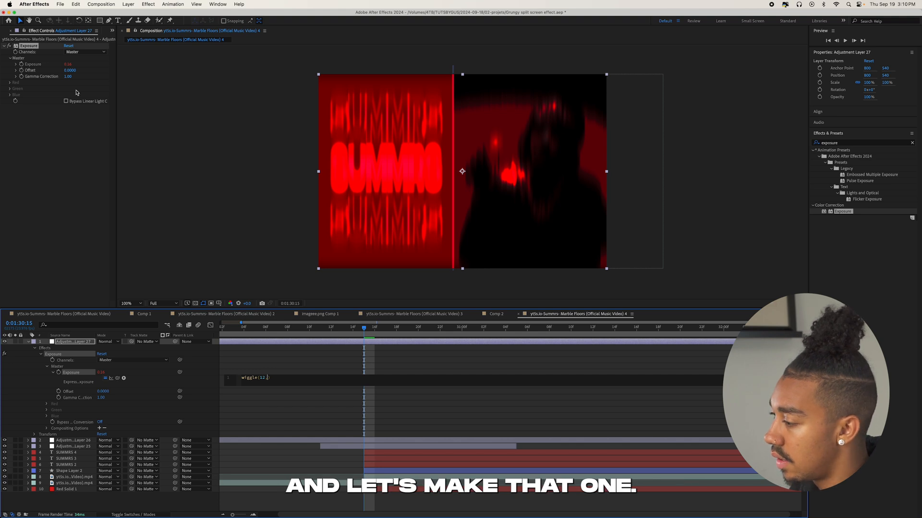
click(341, 327)
key(space)
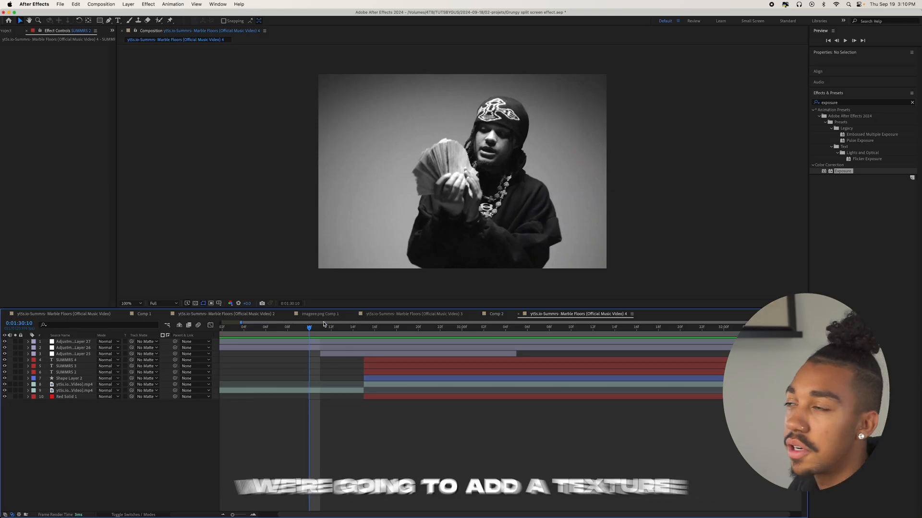
Create another adjustment layer starting at 0:01:30:10 and apply the Florida Grunge preset to it.
key(super+alt+y)
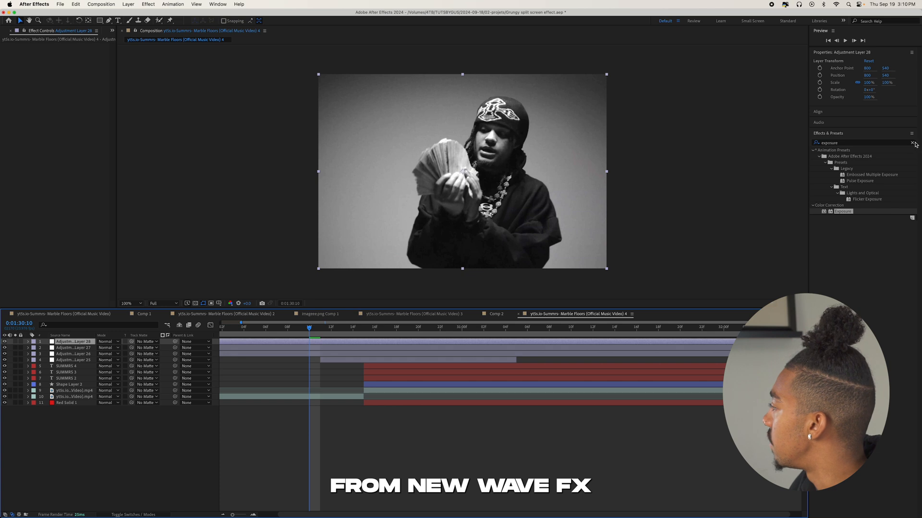
click(812, 150)
drag(847, 224, 335, 345)
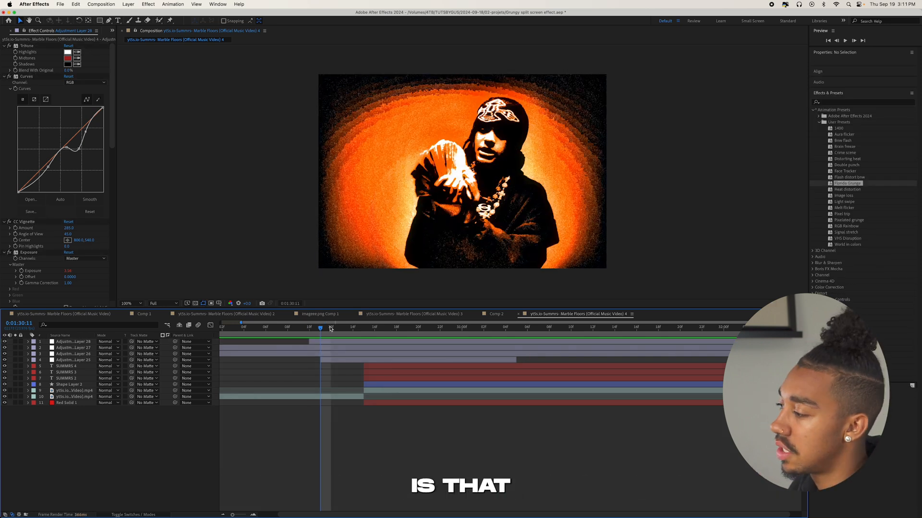
Change the grunge texture's colour to green with the master hue of its Hue/Saturation effect.
scroll(48, 120, down, 5)
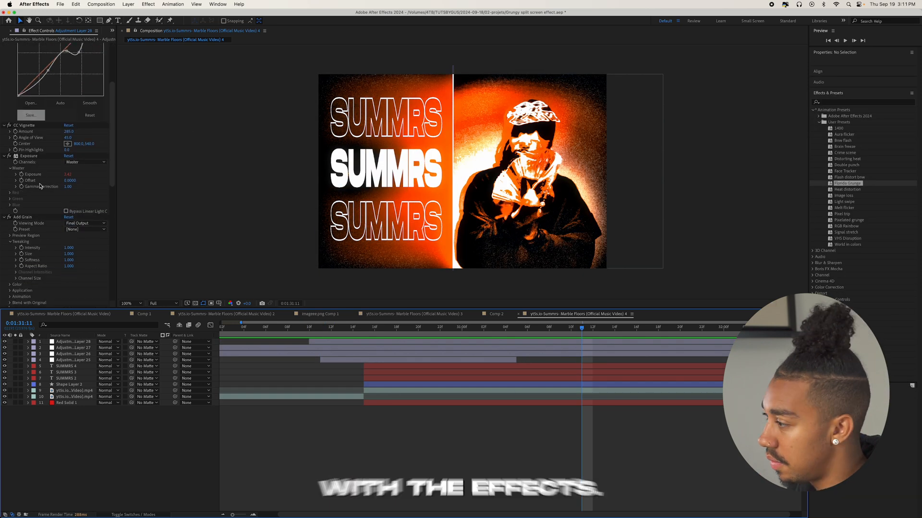
click(330, 330)
scroll(21, 205, down, 5)
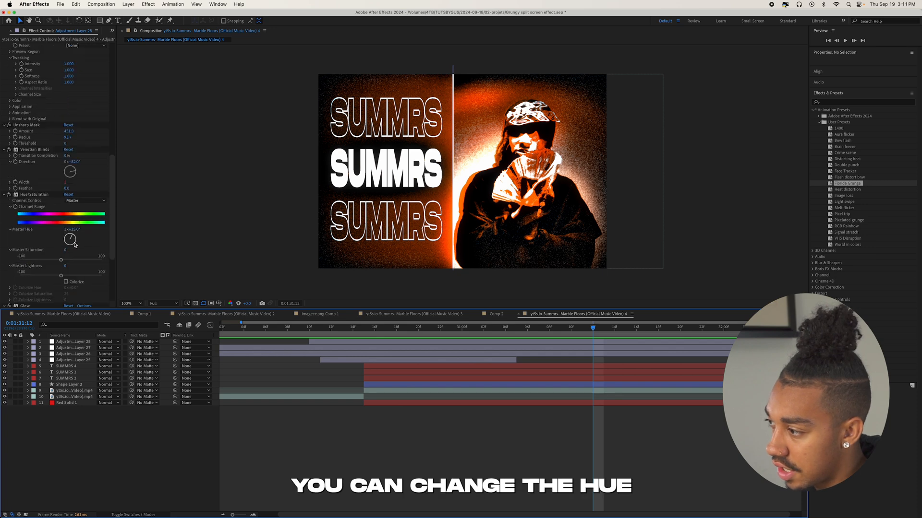
click(74, 243)
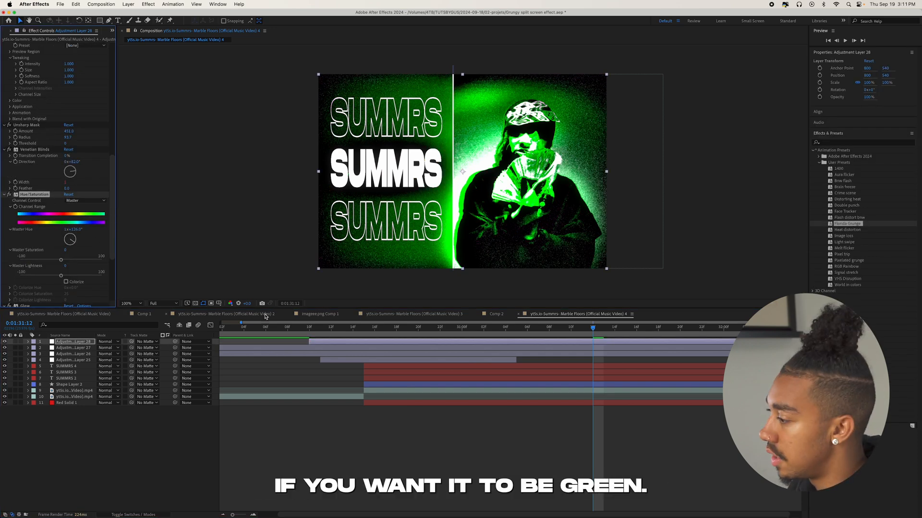
click(305, 330)
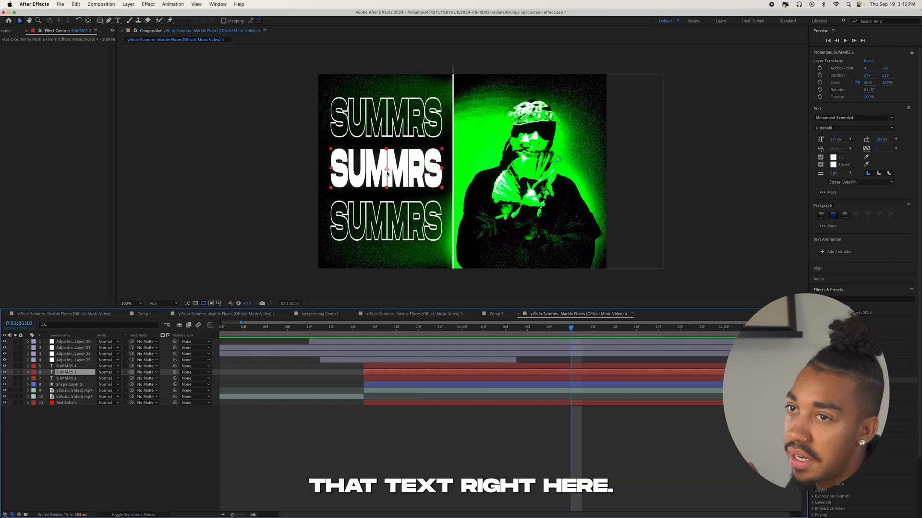
Add an Opacity animator at 0% to the solid SUMMRS text and offset its range selector so only the last letter is hidden.
click(28, 372)
click(167, 379)
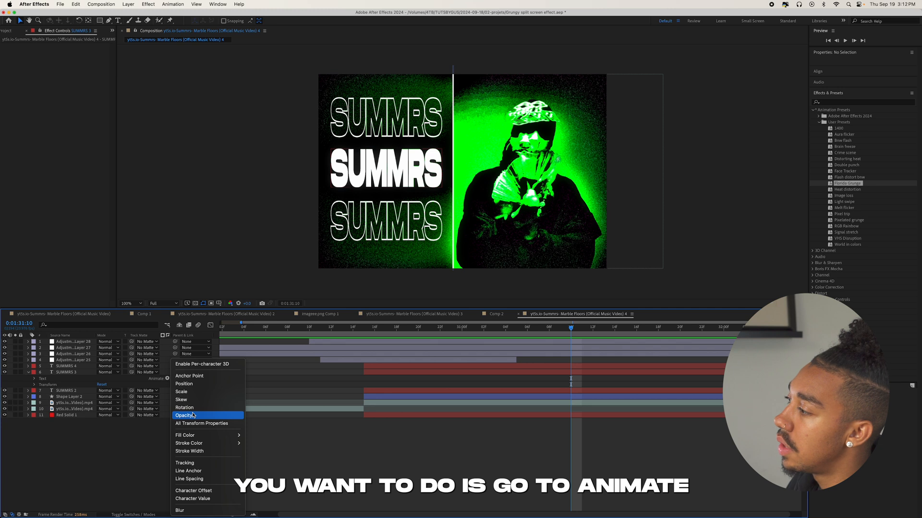
click(166, 381)
click(166, 380)
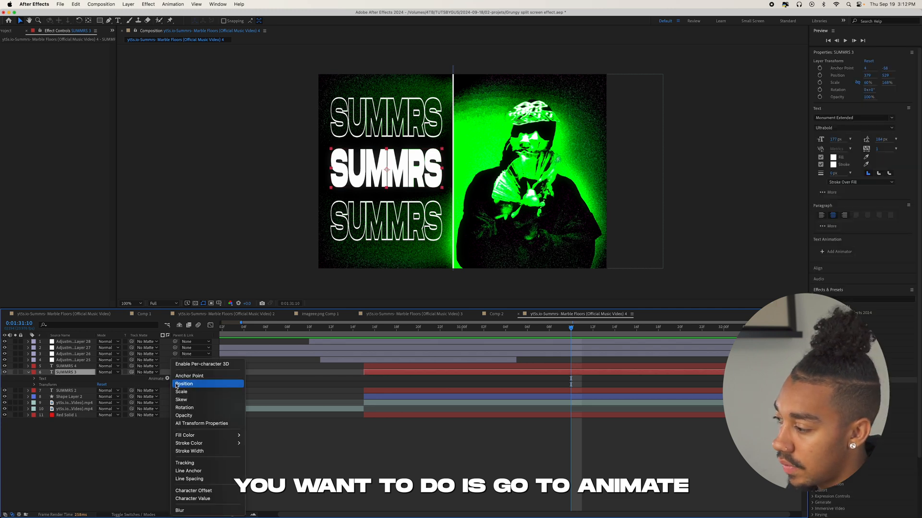
click(195, 414)
click(72, 426)
click(74, 416)
click(101, 417)
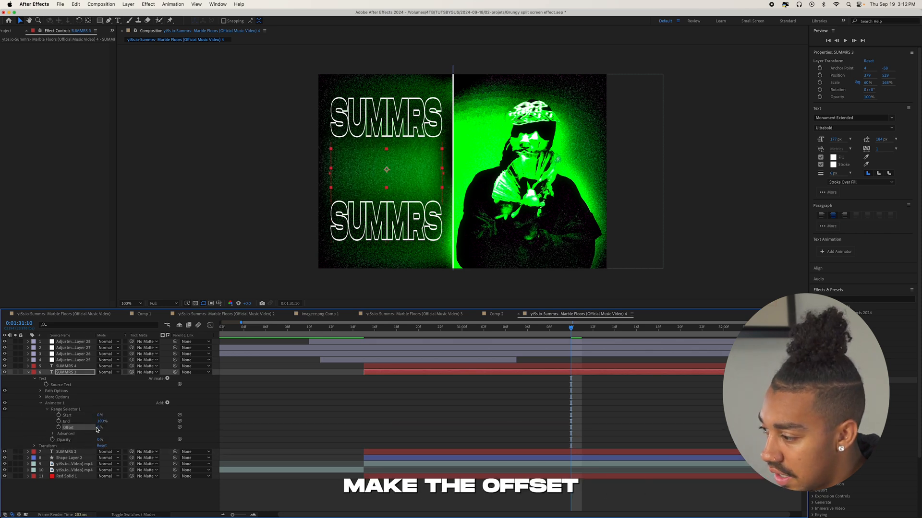
click(100, 429)
drag(110, 426, 123, 425)
Turn on Randomize Order for the solid text's range selector, add an expression to its Random Seed and preview the flicker.
click(53, 434)
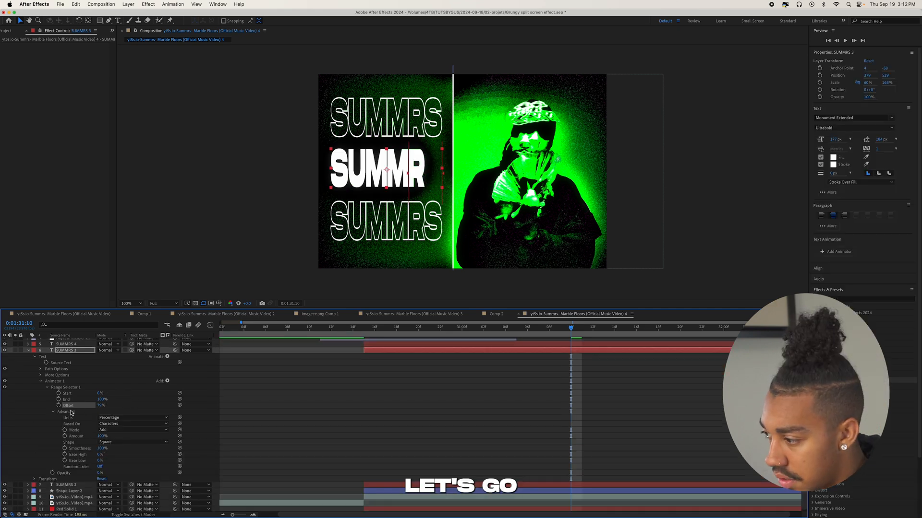
click(80, 466)
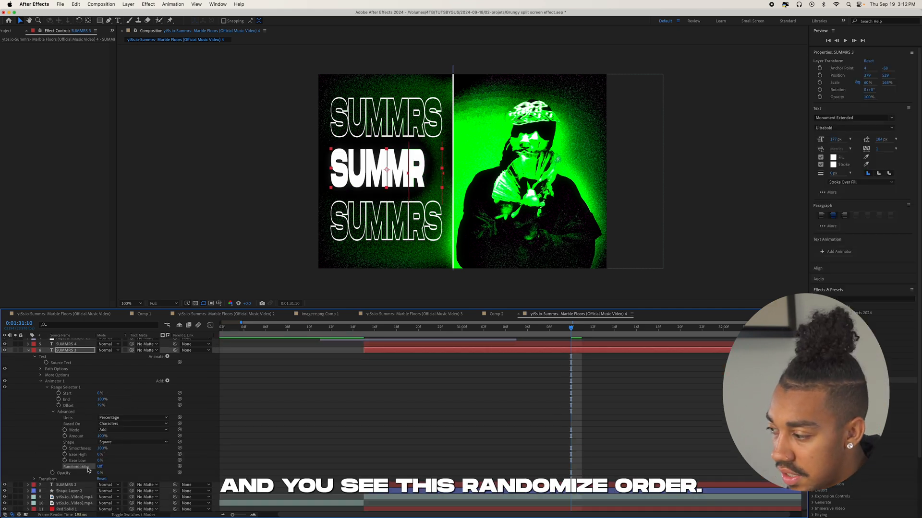
click(98, 467)
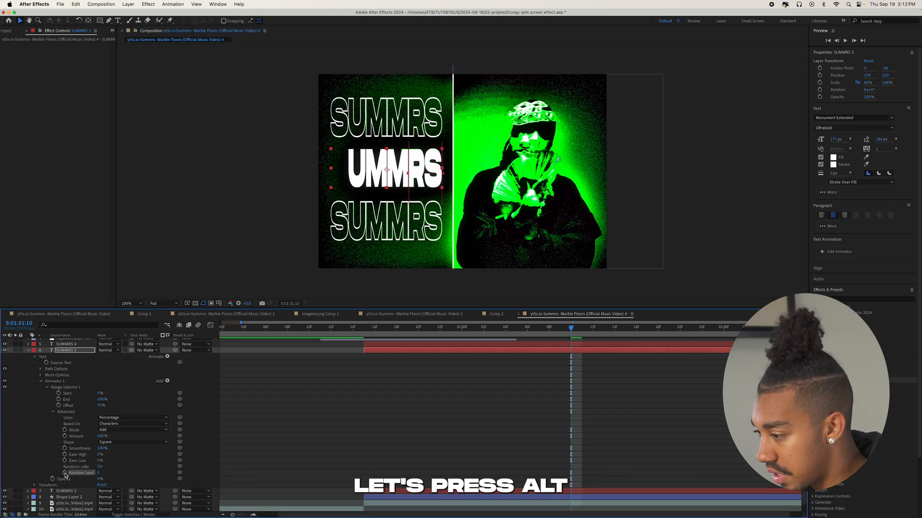
alt+click(65, 473)
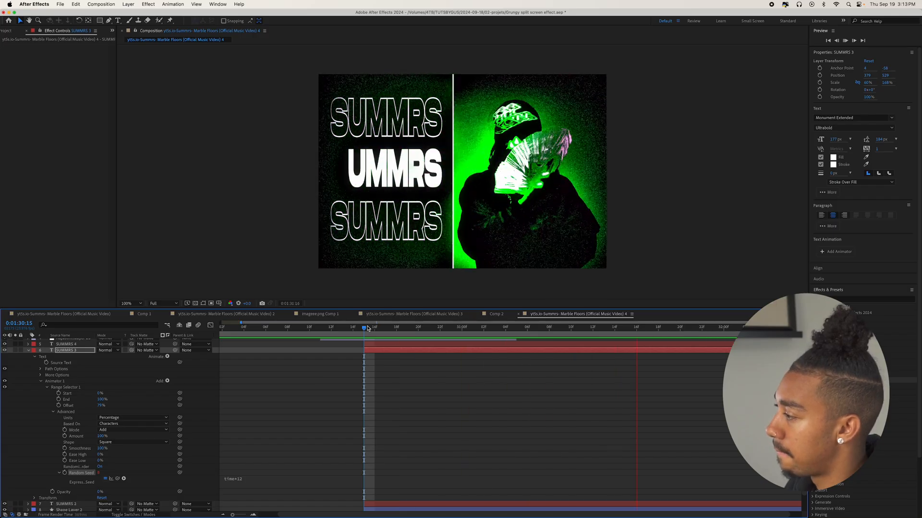
key(space)
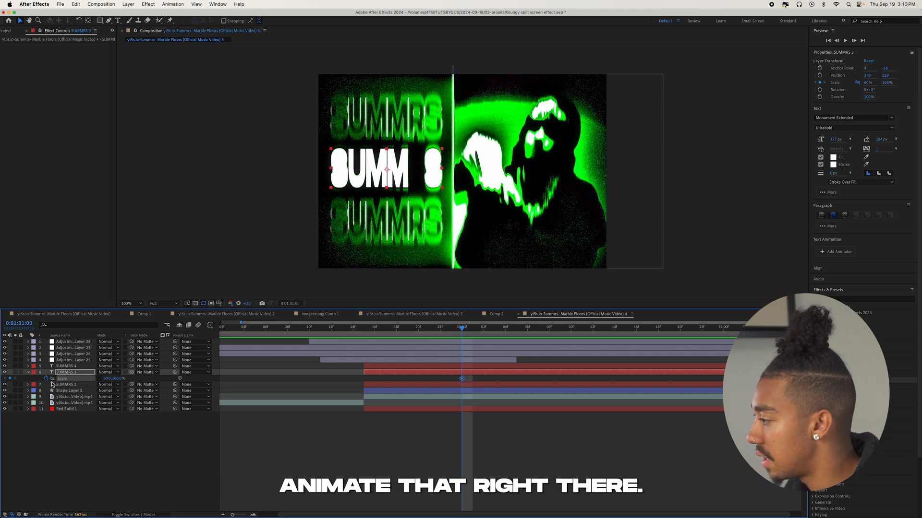
Keyframe the solid SUMMRS text's Scale stretched vertically at 0:01:30:15, then squashed to about 70% height at 0:01:30:16.
key(space)
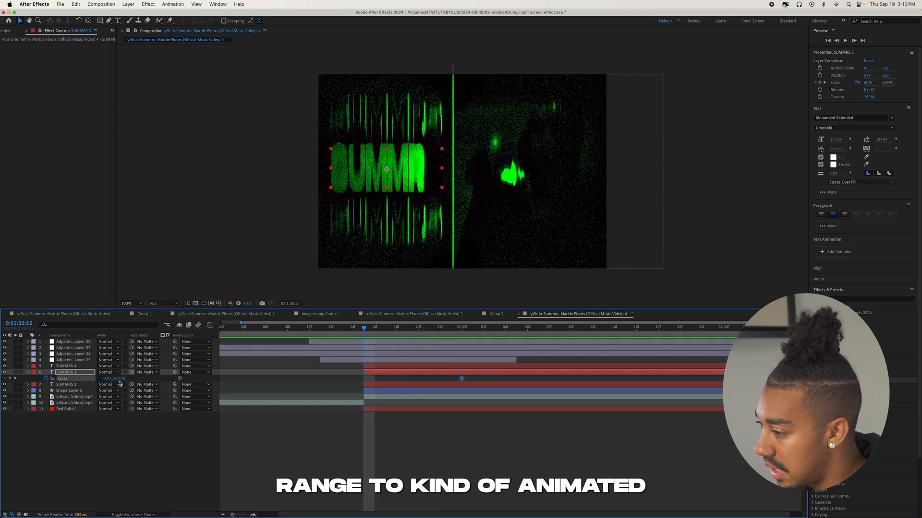
drag(119, 382, 145, 377)
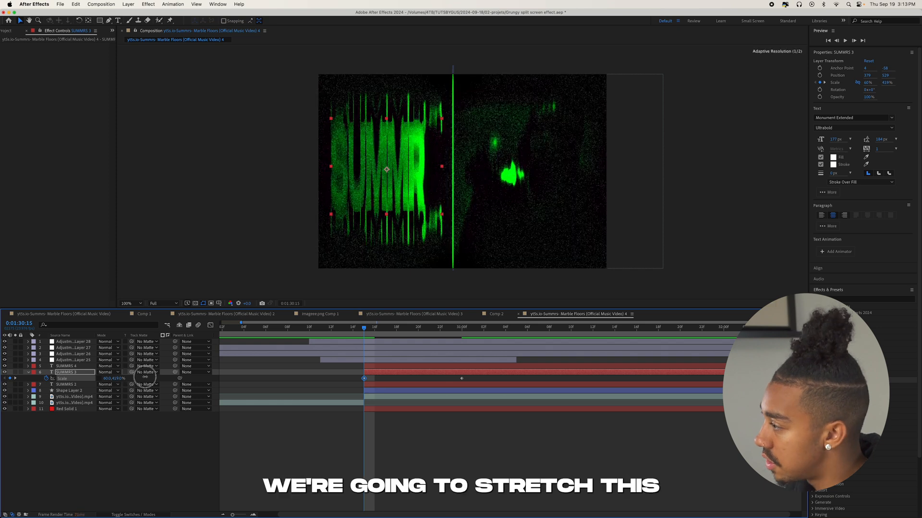
drag(119, 380, 8, 422)
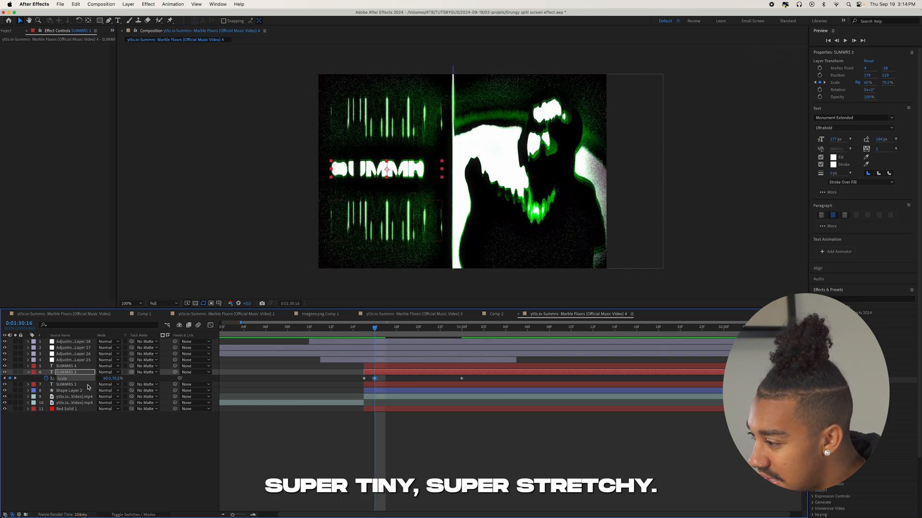
Keyframe the solid text's Scale to about 200% wide and 420% tall at 0:01:30:17, then narrow and very tall at 0:01:30:18.
drag(108, 379, 231, 373)
key(super+Right)
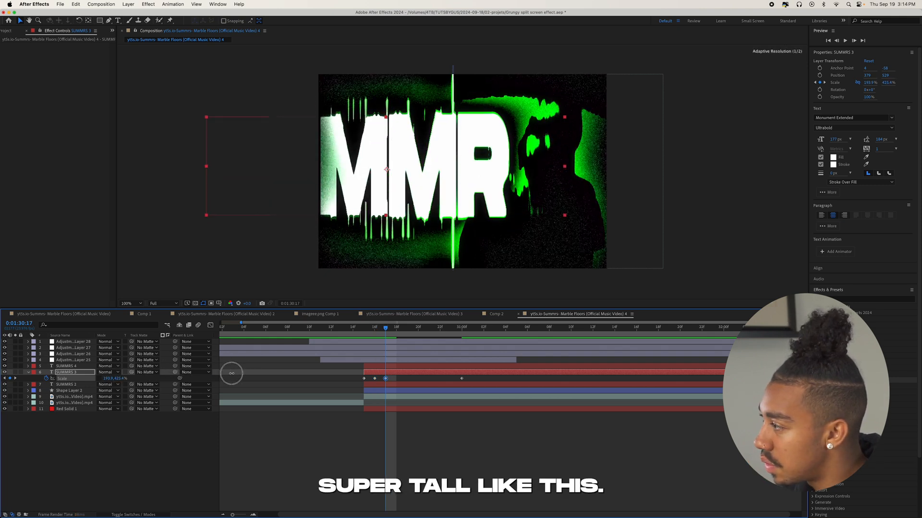
key(super+Right)
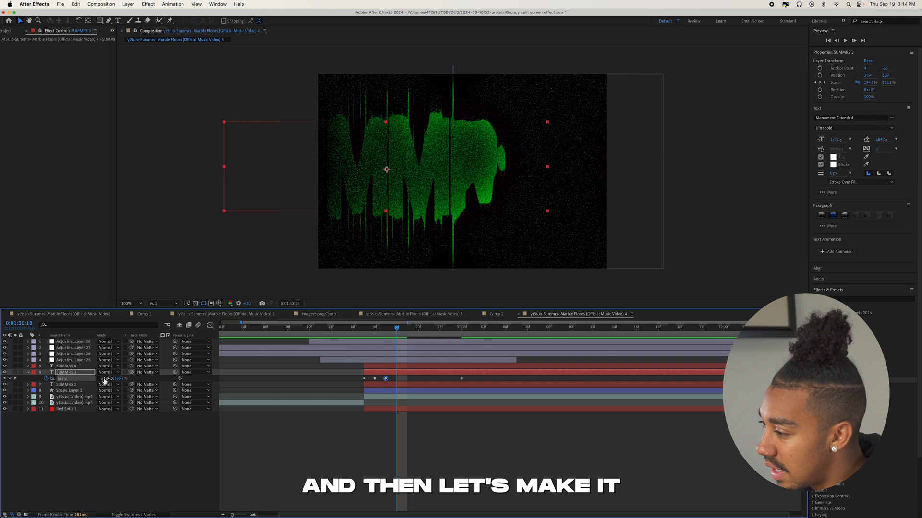
drag(118, 377, 66, 385)
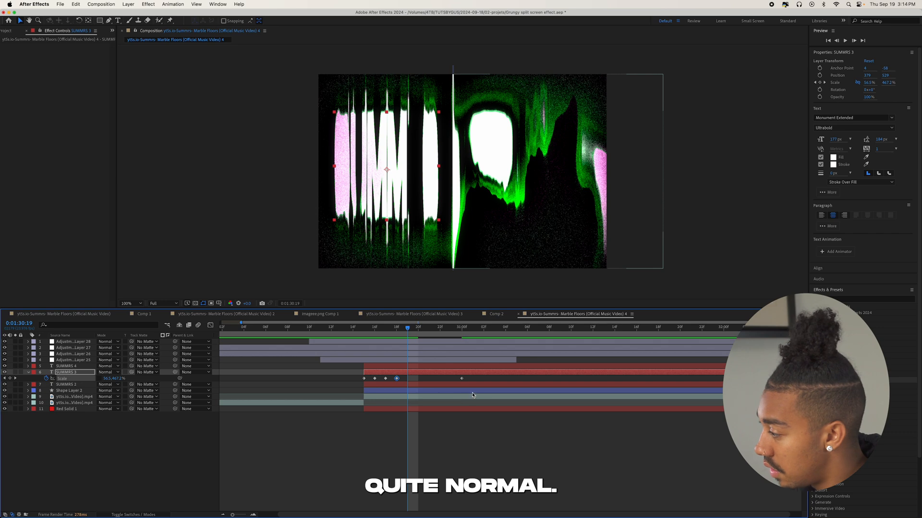
Copy the final Scale keyframe at 0:01:31:00, paste it at 0:01:30:19 and go back to just before the text starts.
click(462, 378)
key(super+c)
key(super+v)
click(337, 325)
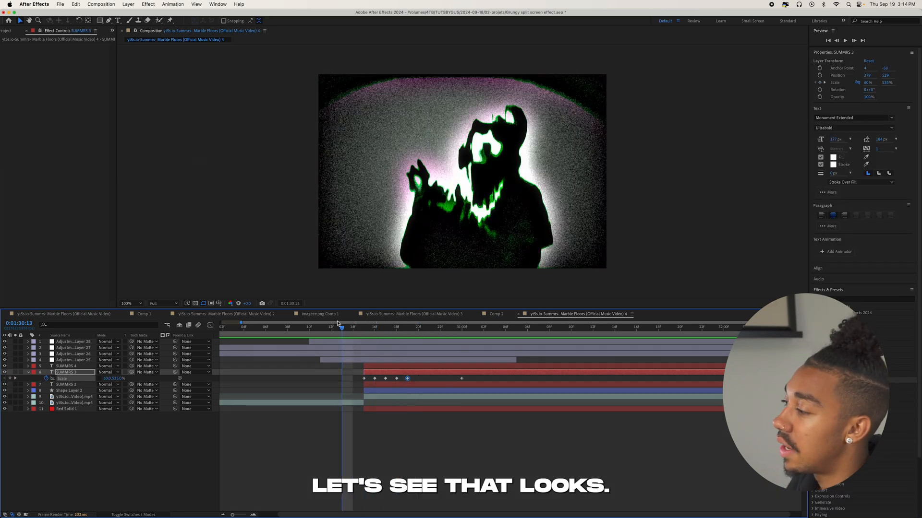